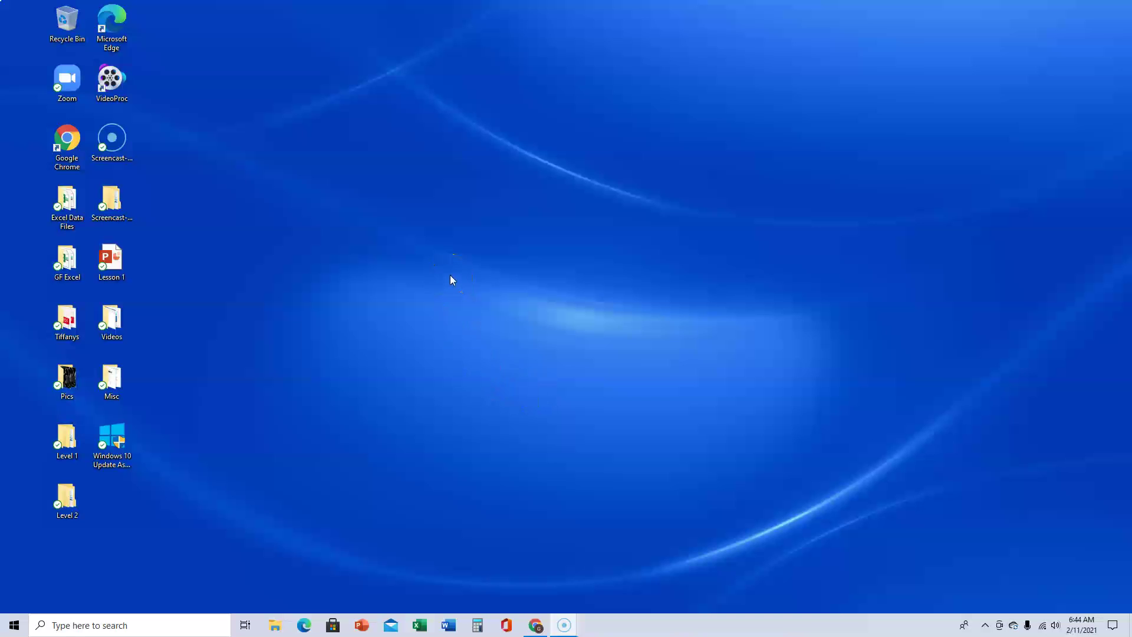
# Add a new desktop folder named 'Word 1' and then deselect it
pyautogui.rightClick(452, 276)
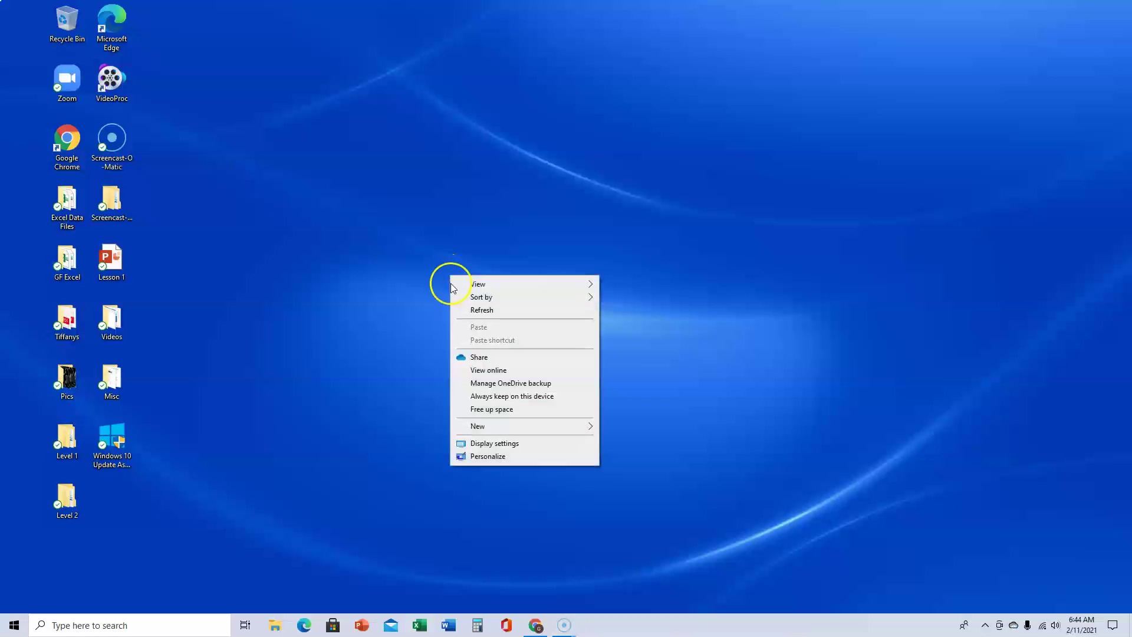
pyautogui.moveTo(479, 429)
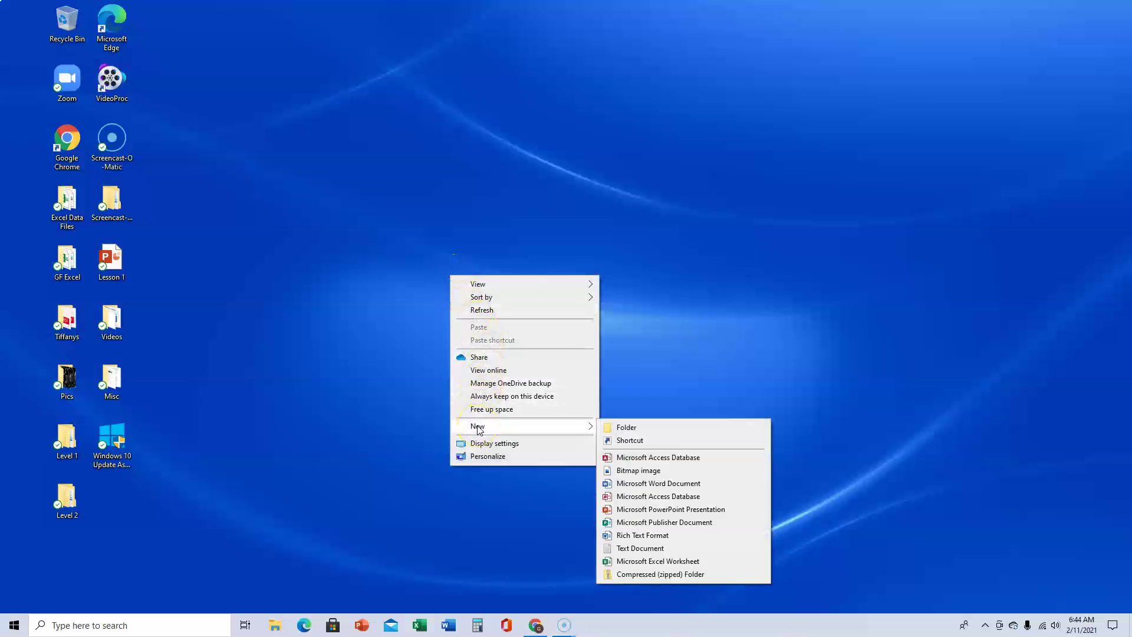
pyautogui.click(629, 430)
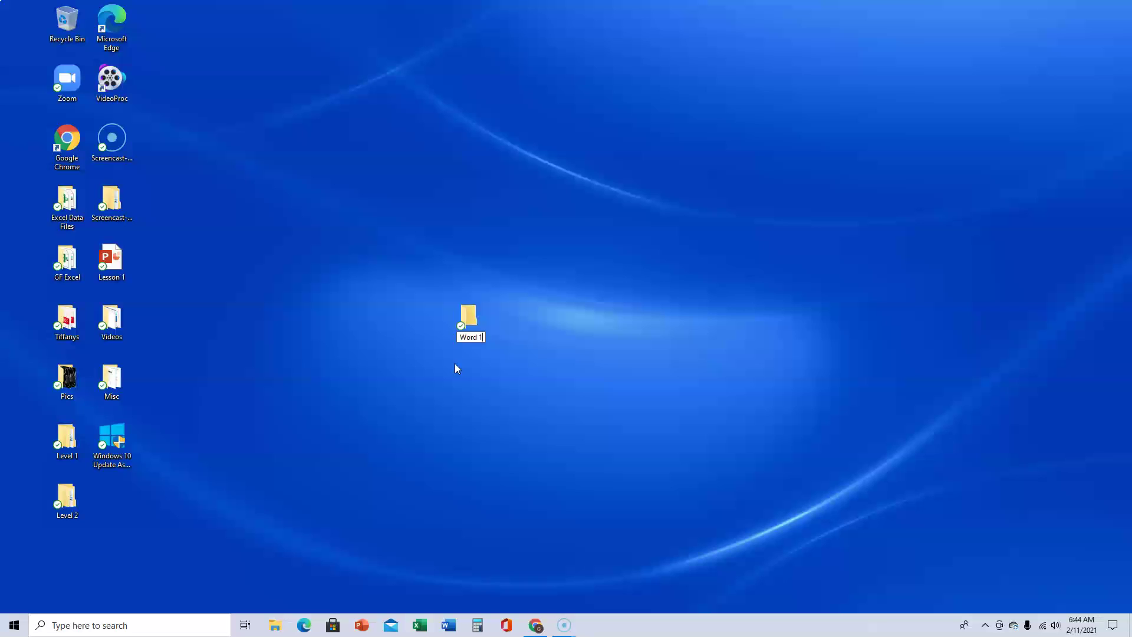
pyautogui.press('Return')
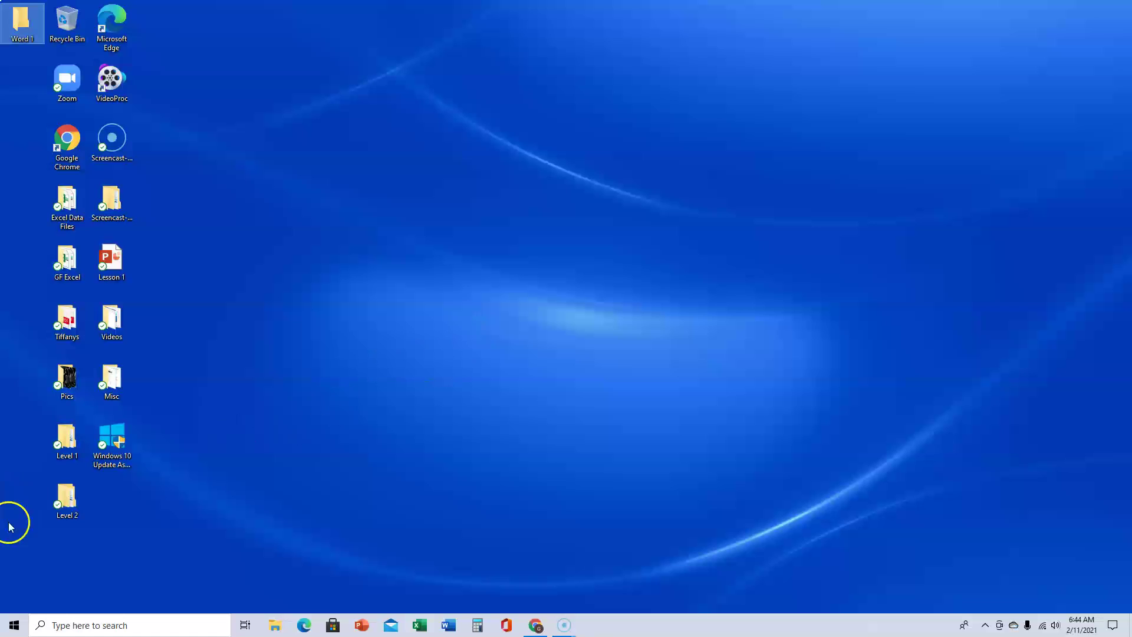
pyautogui.click(270, 555)
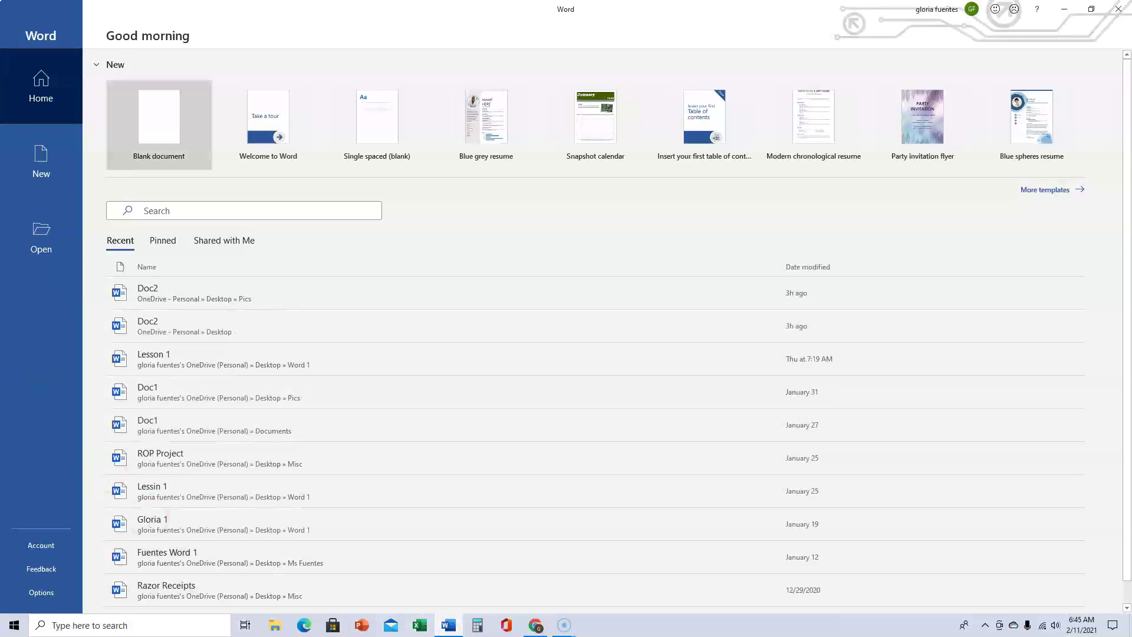
# Open a new blank document, Document1, from the Word start screen
pyautogui.click(152, 104)
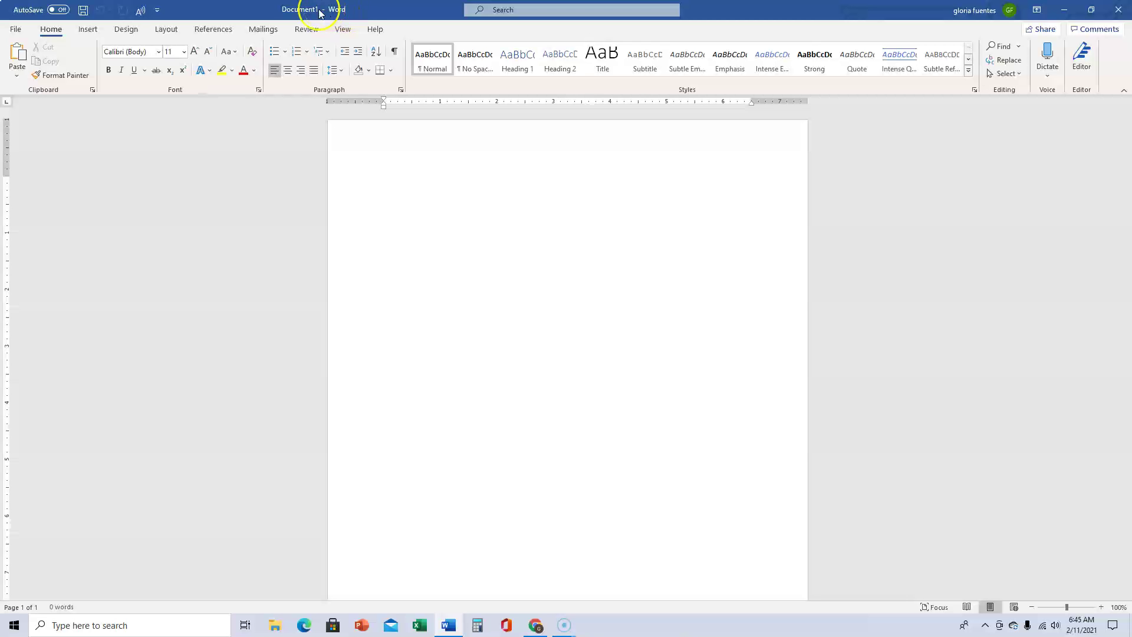
# Save the empty document as 'Lesson 1' in the Desktop's Word 1 folder
pyautogui.click(16, 30)
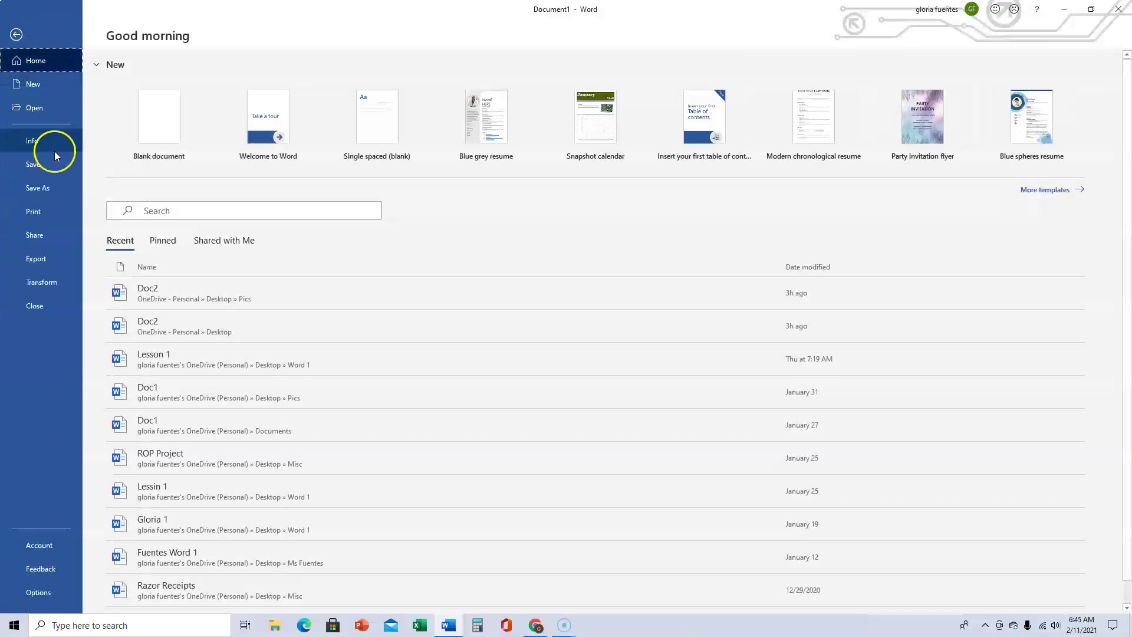
pyautogui.click(58, 189)
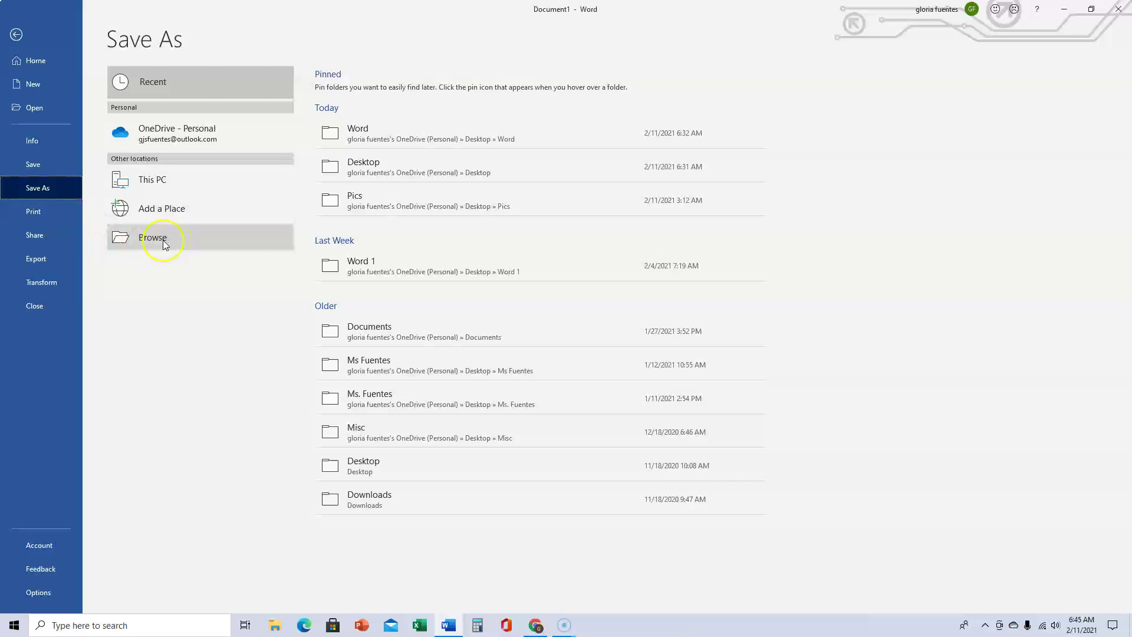
pyautogui.click(164, 242)
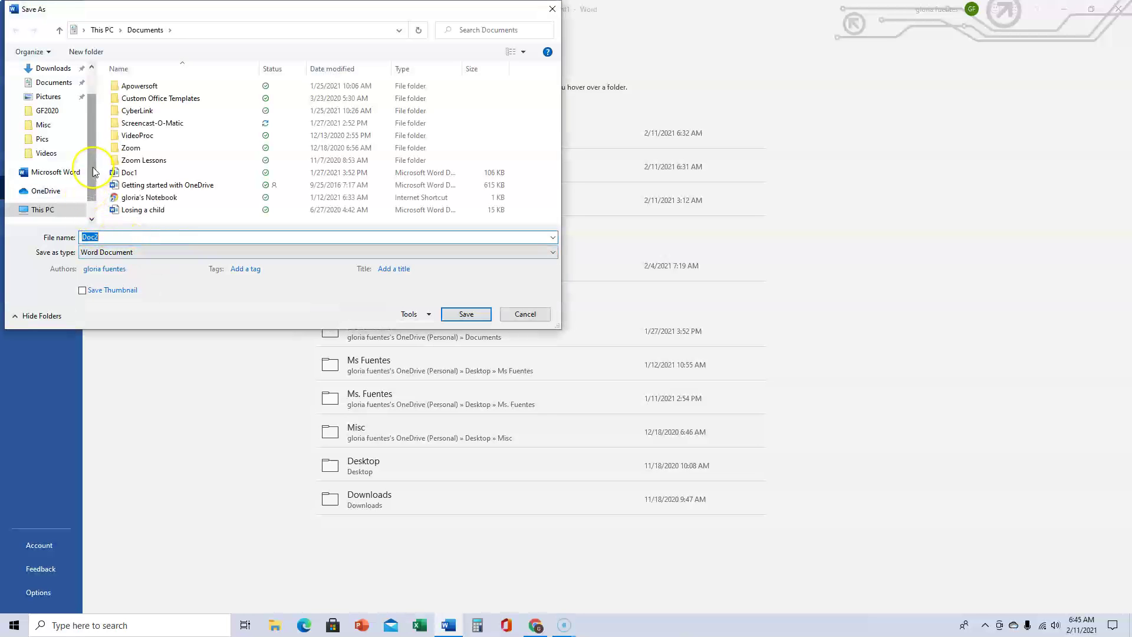
pyautogui.scroll(2, 100, 141)
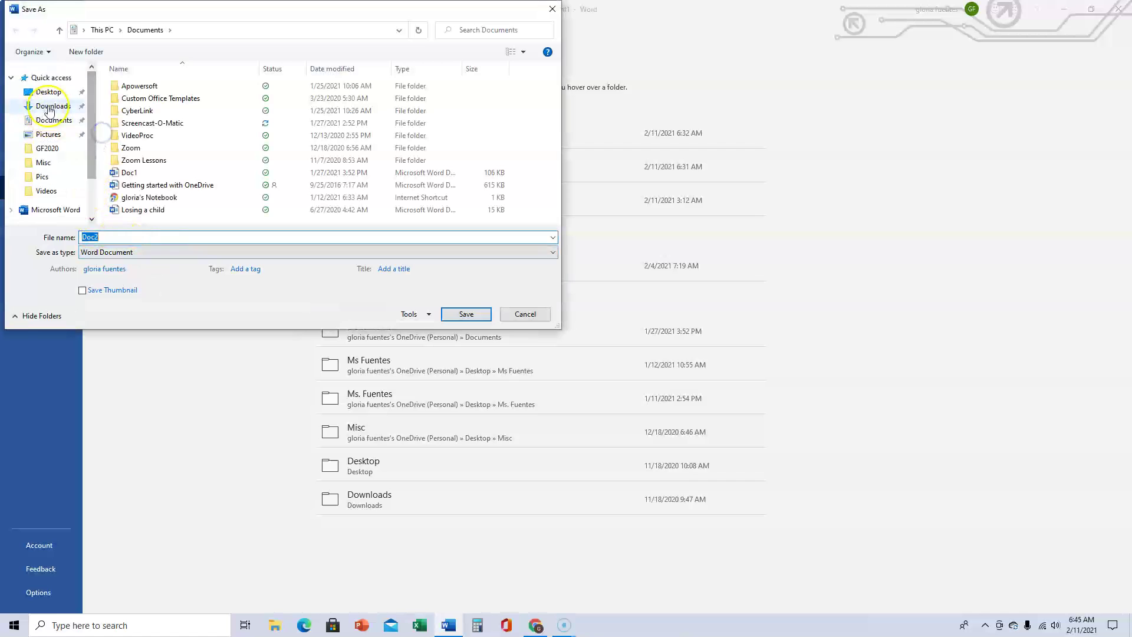
pyautogui.click(50, 92)
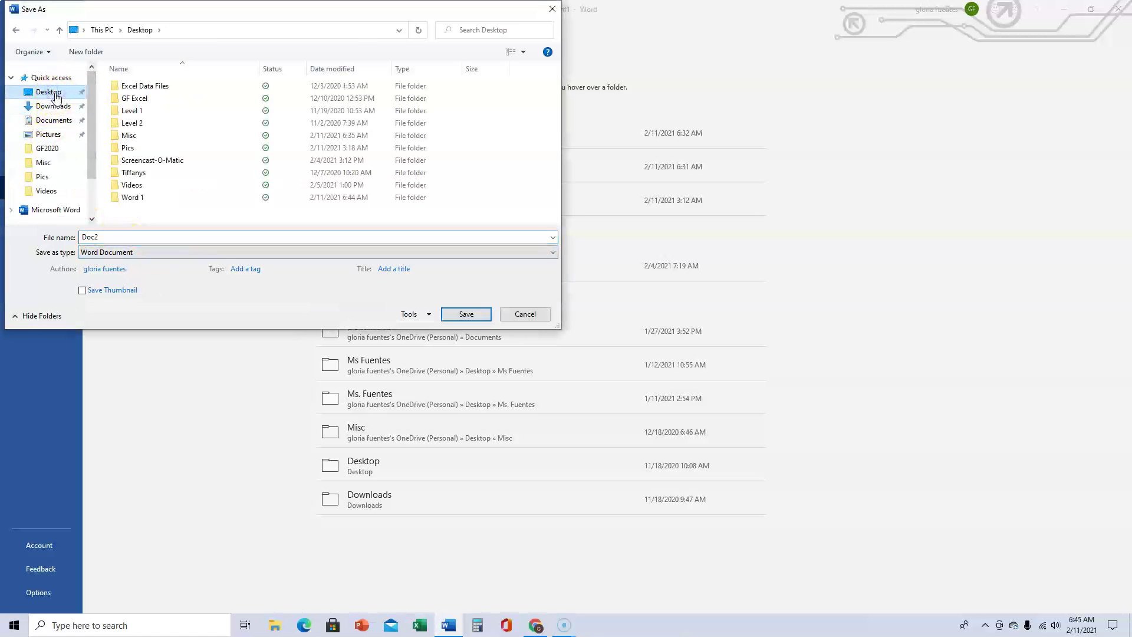
pyautogui.doubleClick(139, 198)
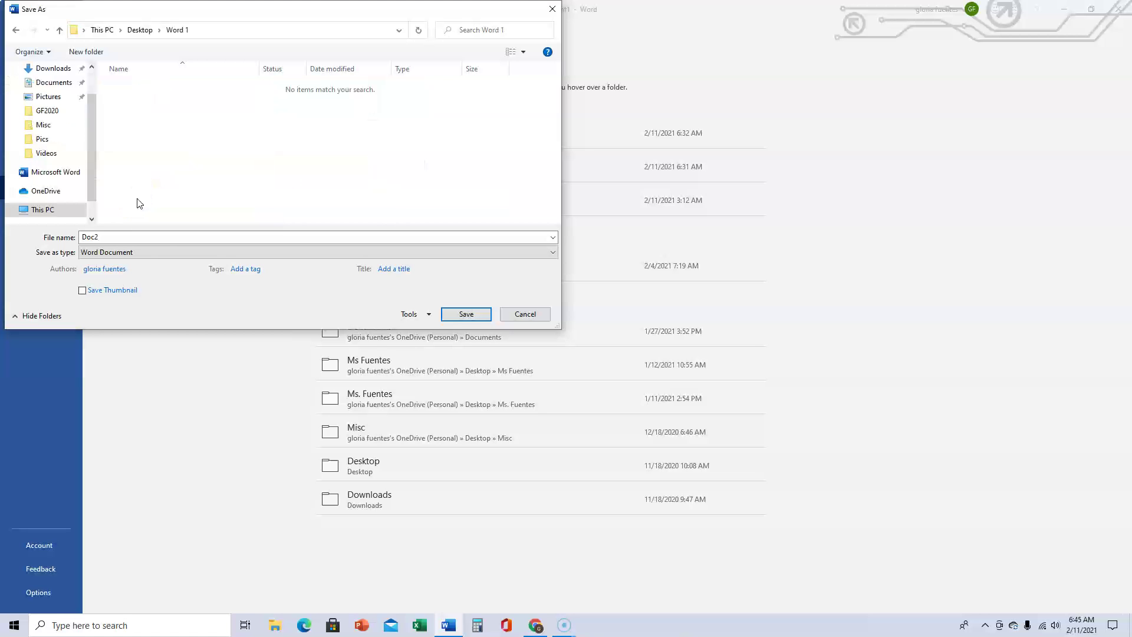
pyautogui.doubleClick(141, 237)
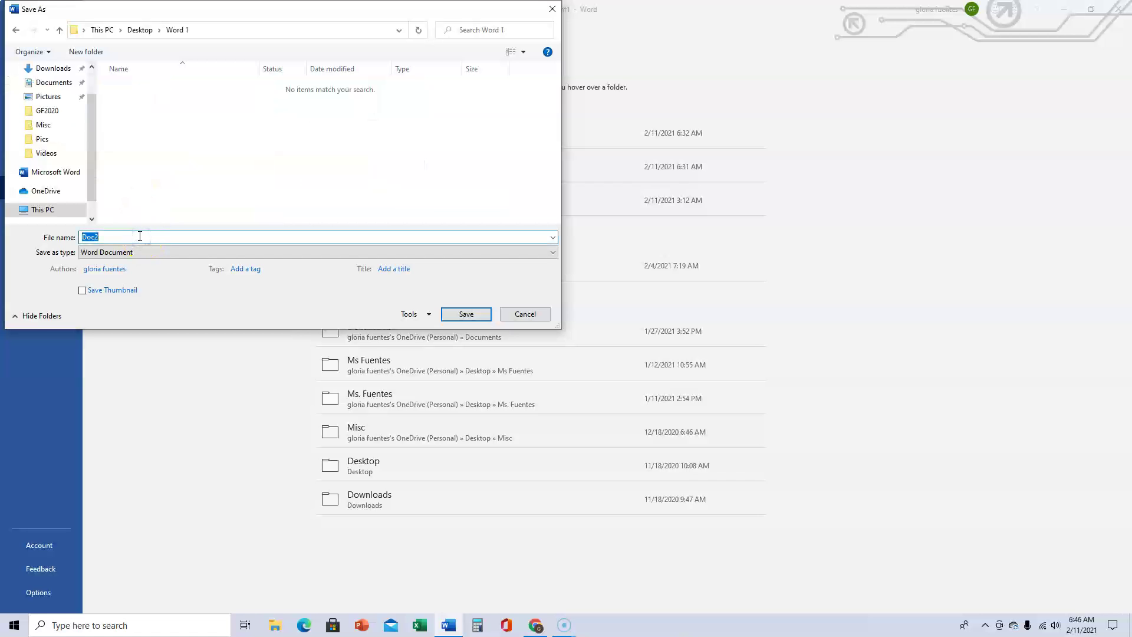
pyautogui.write('Lesso')
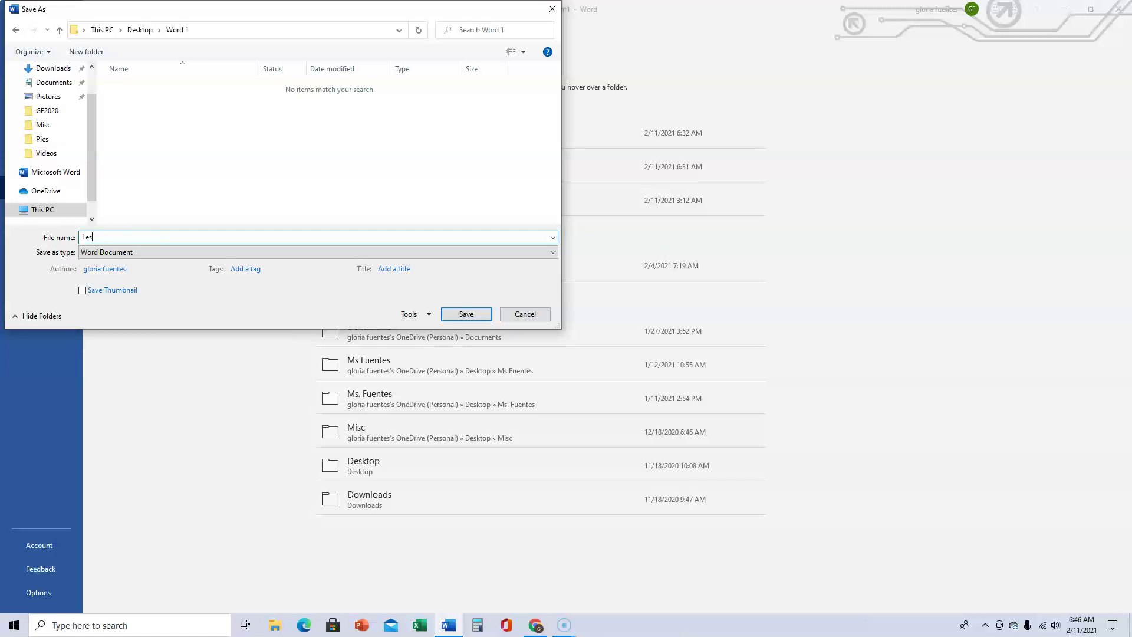
pyautogui.write('n 1')
pyautogui.click(465, 314)
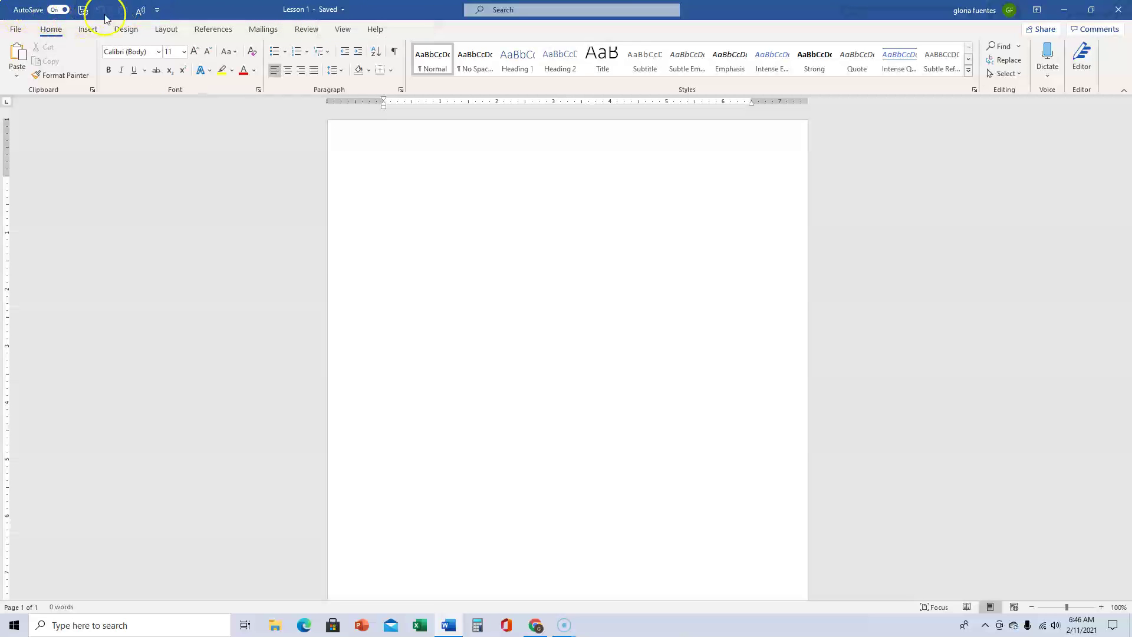
pyautogui.click(156, 11)
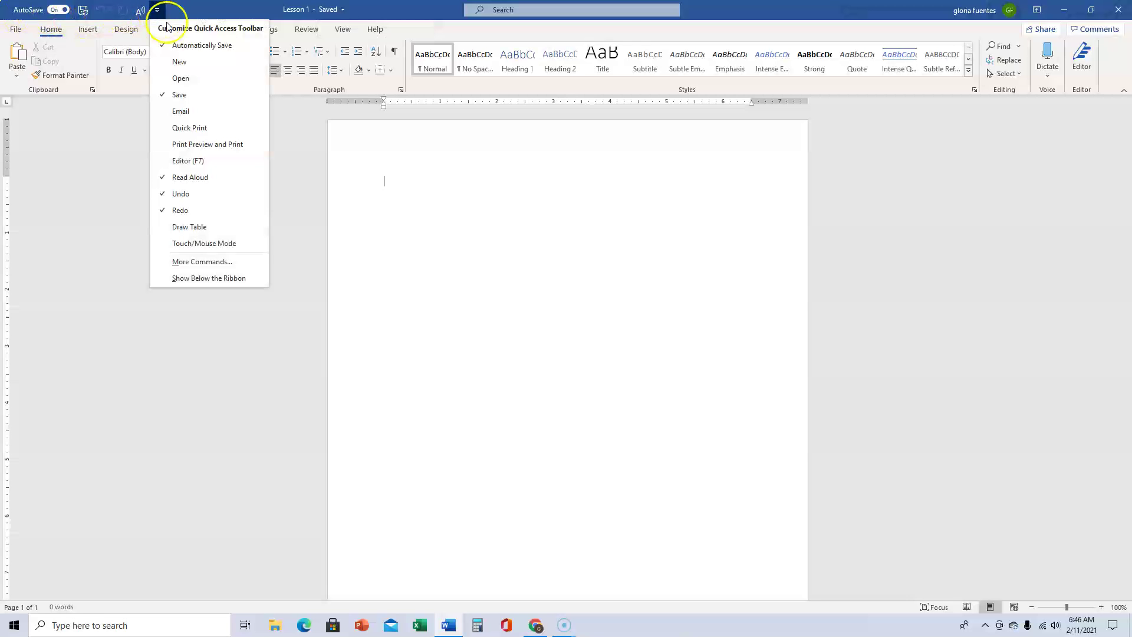
pyautogui.click(179, 129)
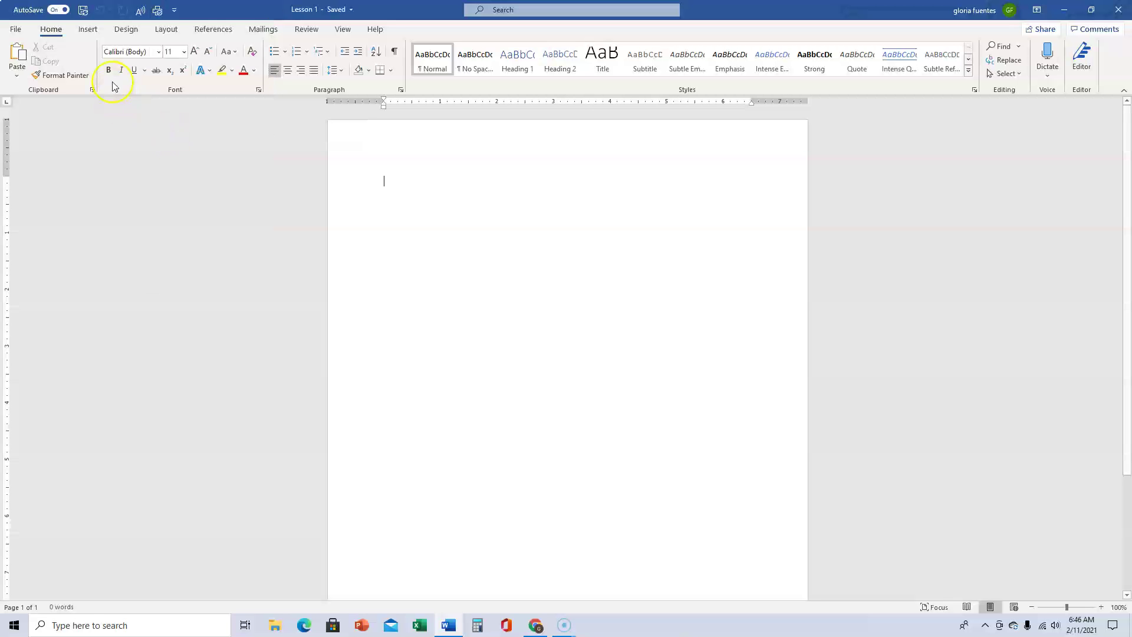
pyautogui.rightClick(157, 11)
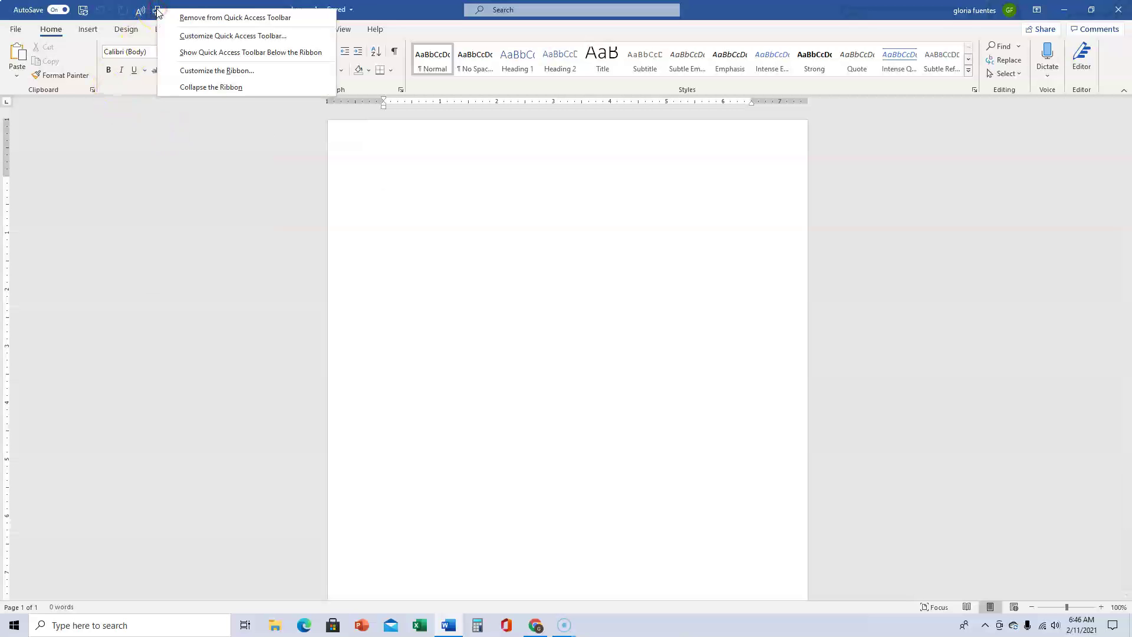
pyautogui.click(227, 18)
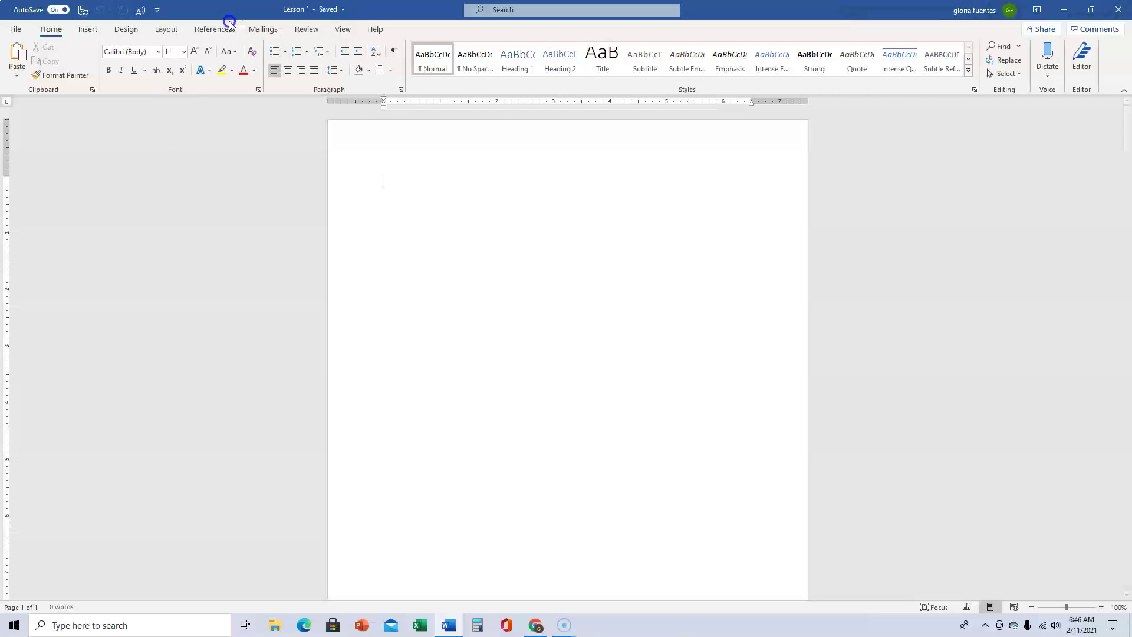
pyautogui.click(157, 12)
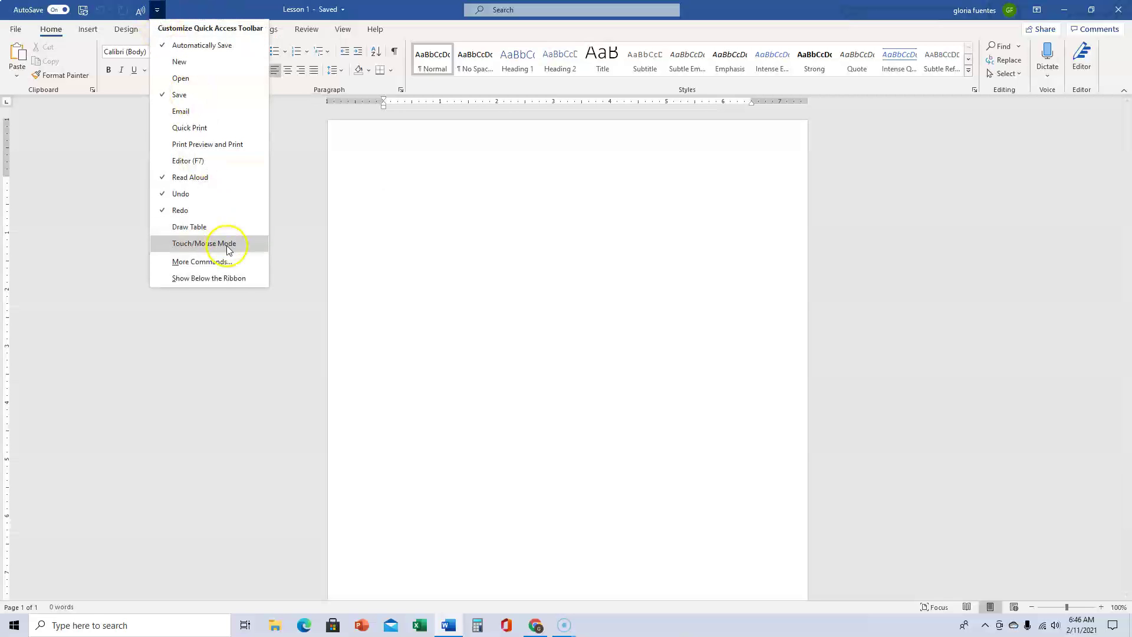
pyautogui.click(235, 284)
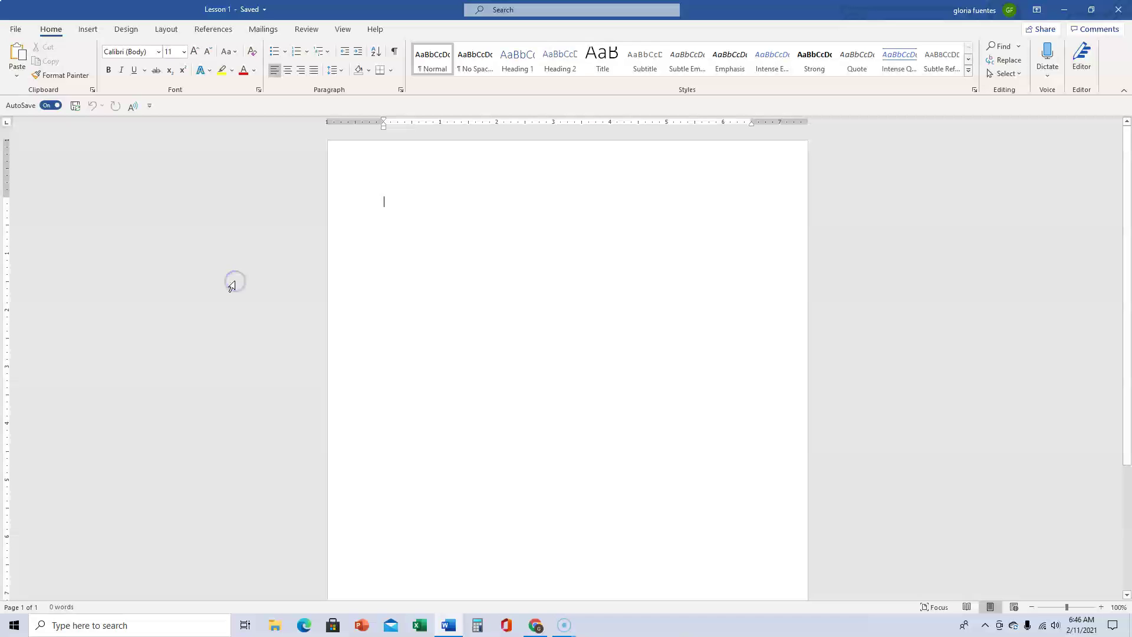
pyautogui.click(151, 108)
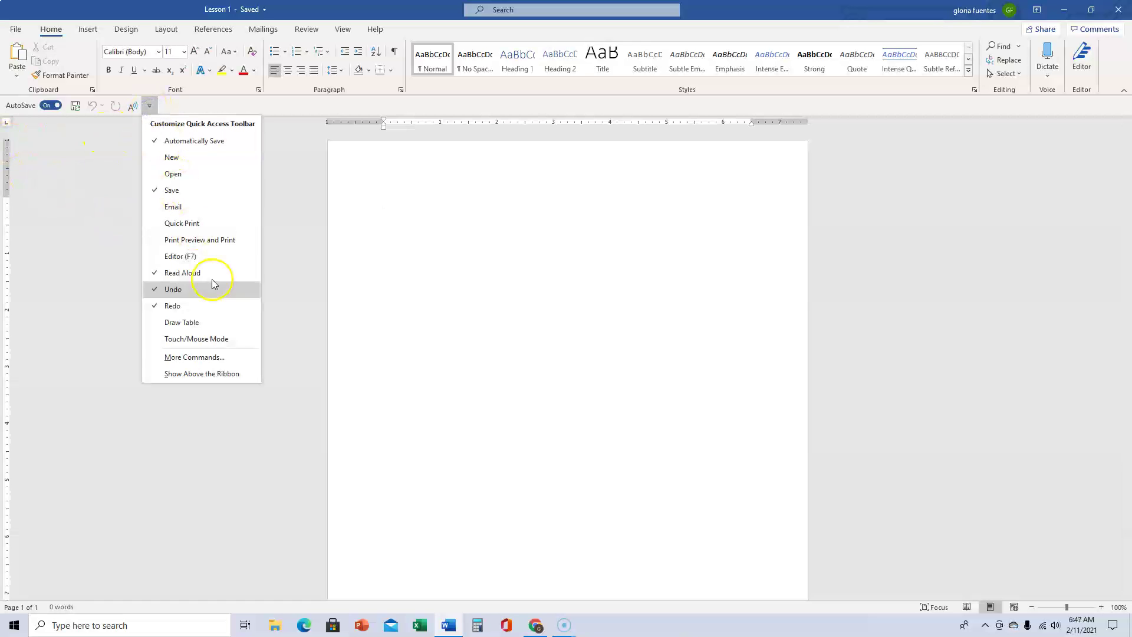
pyautogui.click(239, 375)
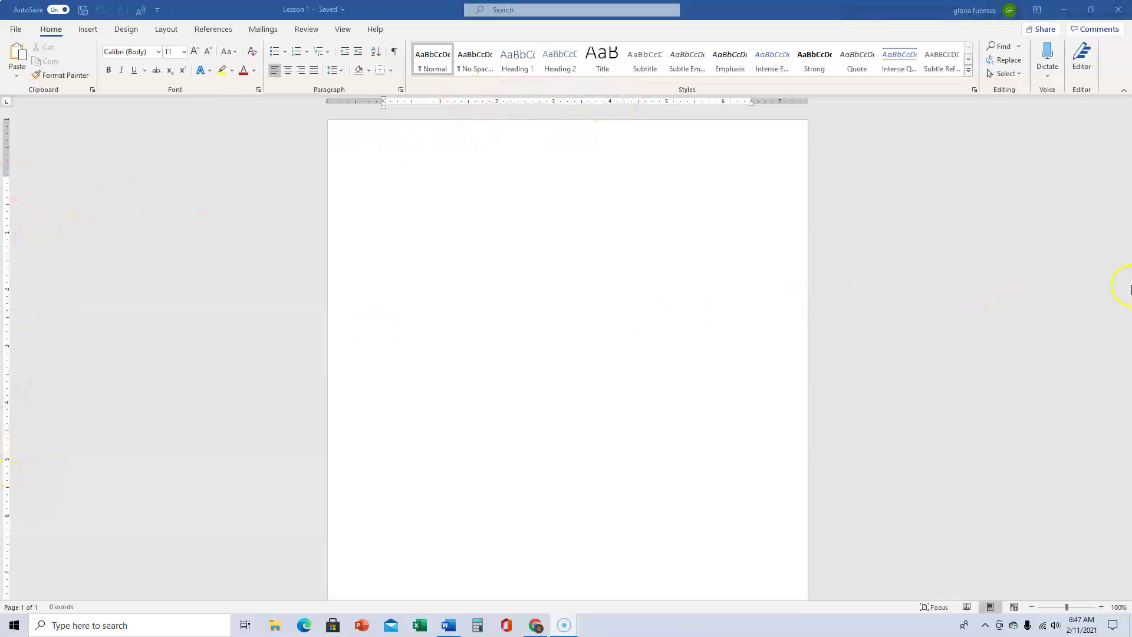
pyautogui.moveTo(1128, 289); pyautogui.dragTo(1128, 406)
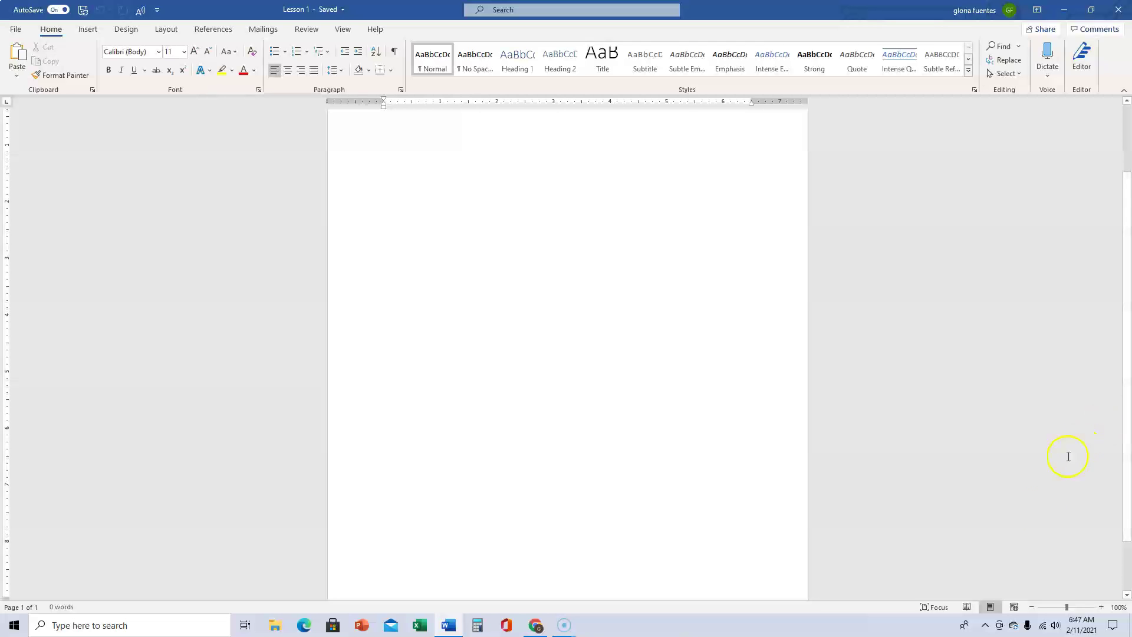
pyautogui.click(1068, 611)
pyautogui.moveTo(1068, 610); pyautogui.dragTo(1069, 611)
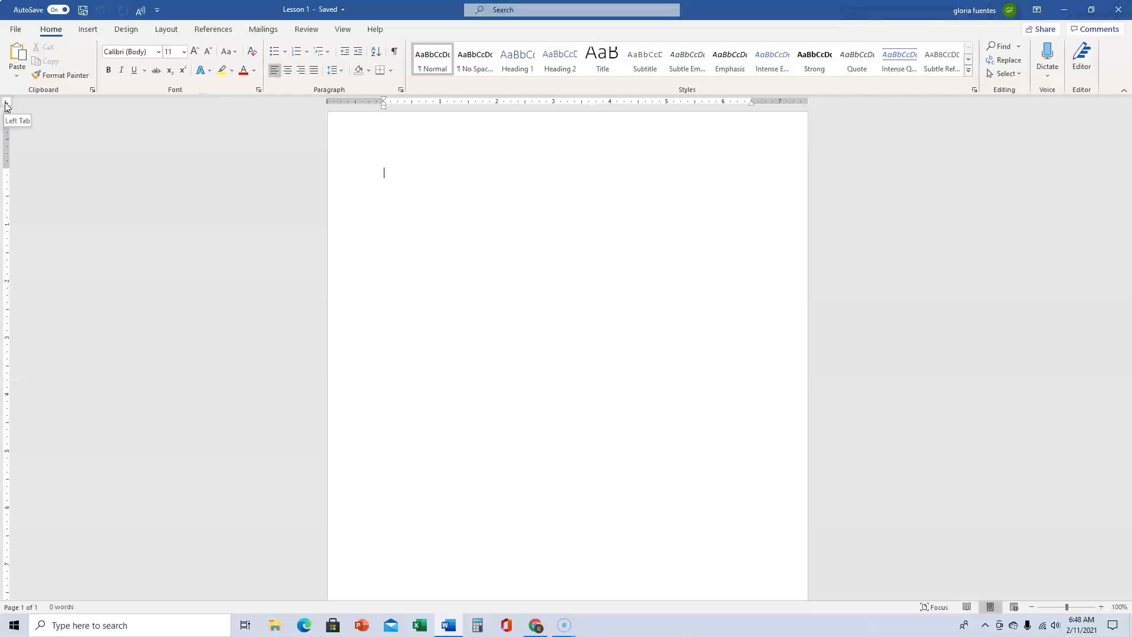
pyautogui.click(7, 105)
pyautogui.click(6, 103)
pyautogui.click(6, 103)
pyautogui.click(6, 103)
pyautogui.click(7, 103)
pyautogui.click(7, 102)
pyautogui.click(7, 103)
pyautogui.click(7, 103)
pyautogui.click(7, 103)
pyautogui.click(7, 104)
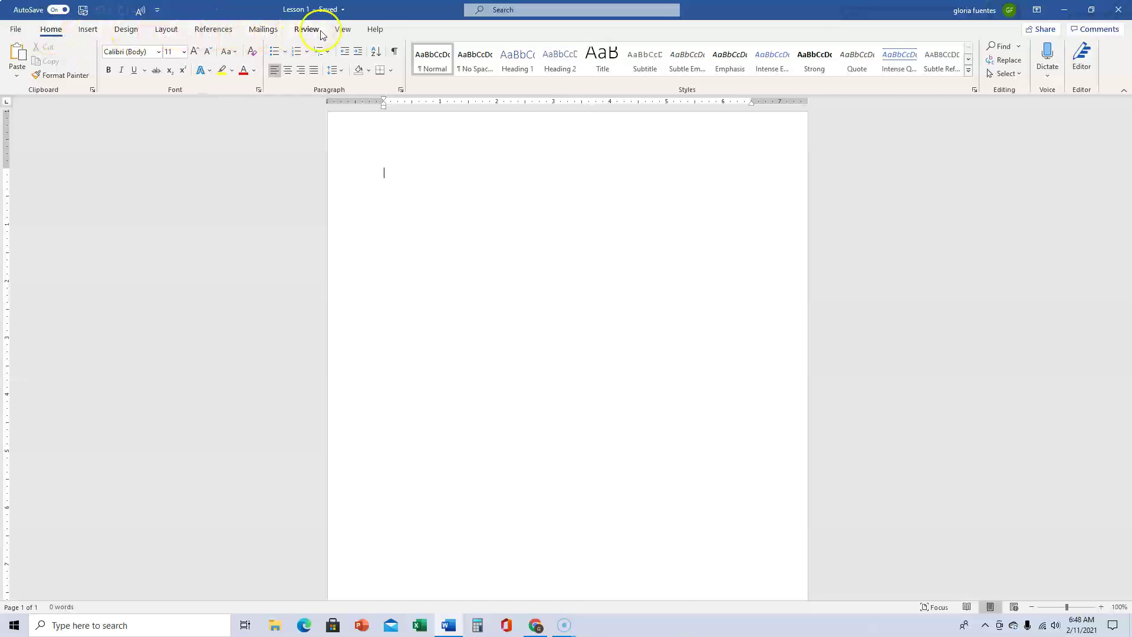
pyautogui.click(90, 31)
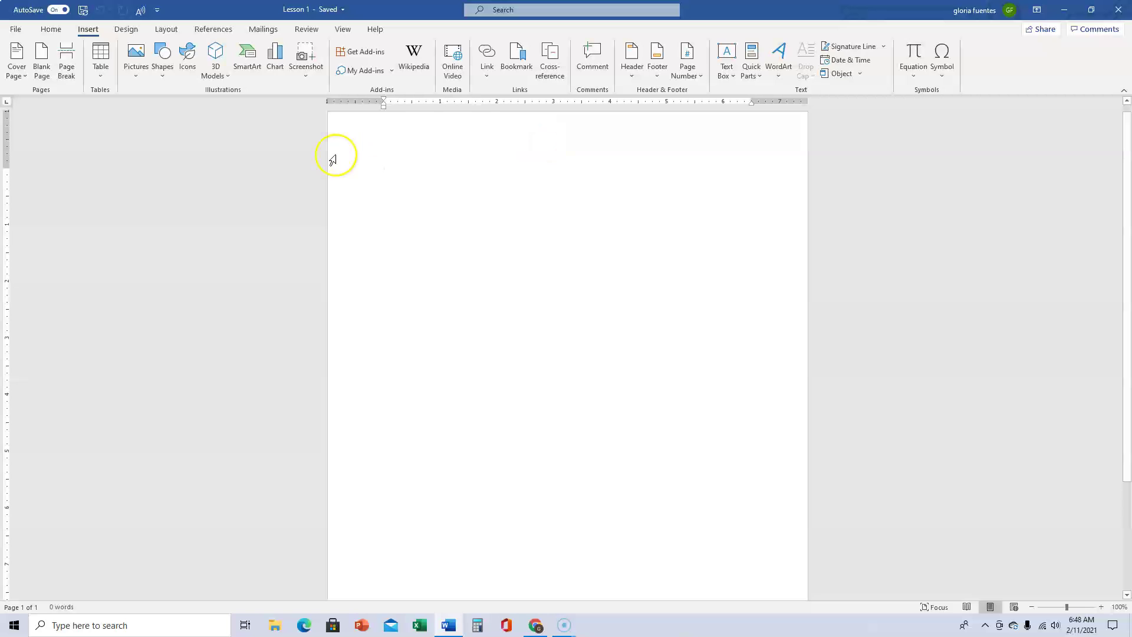
pyautogui.click(389, 176)
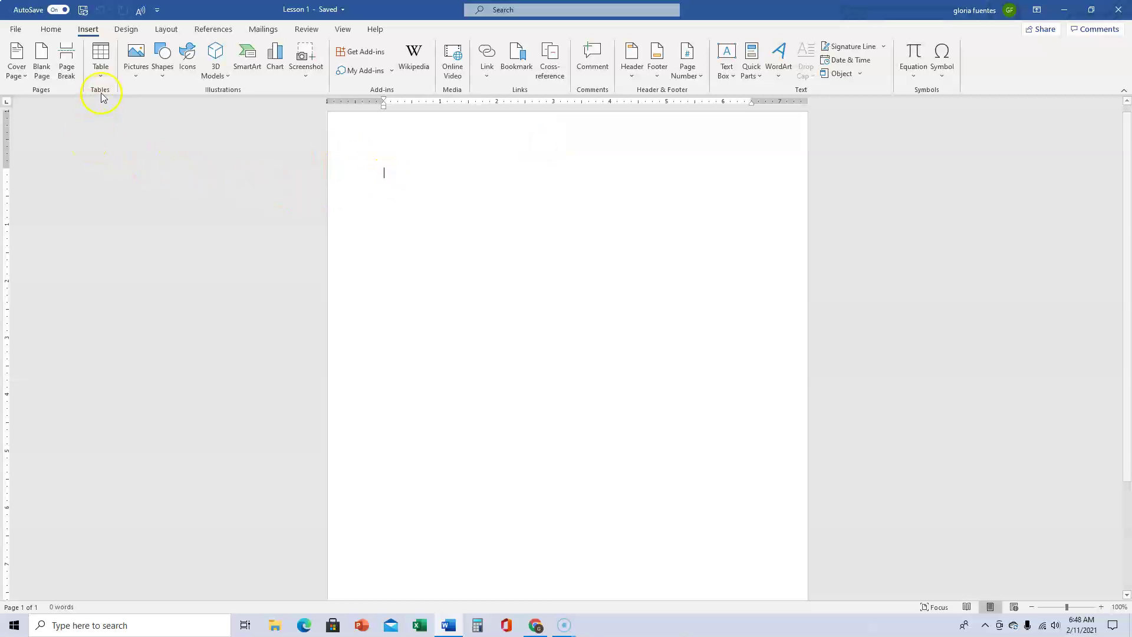
pyautogui.click(106, 70)
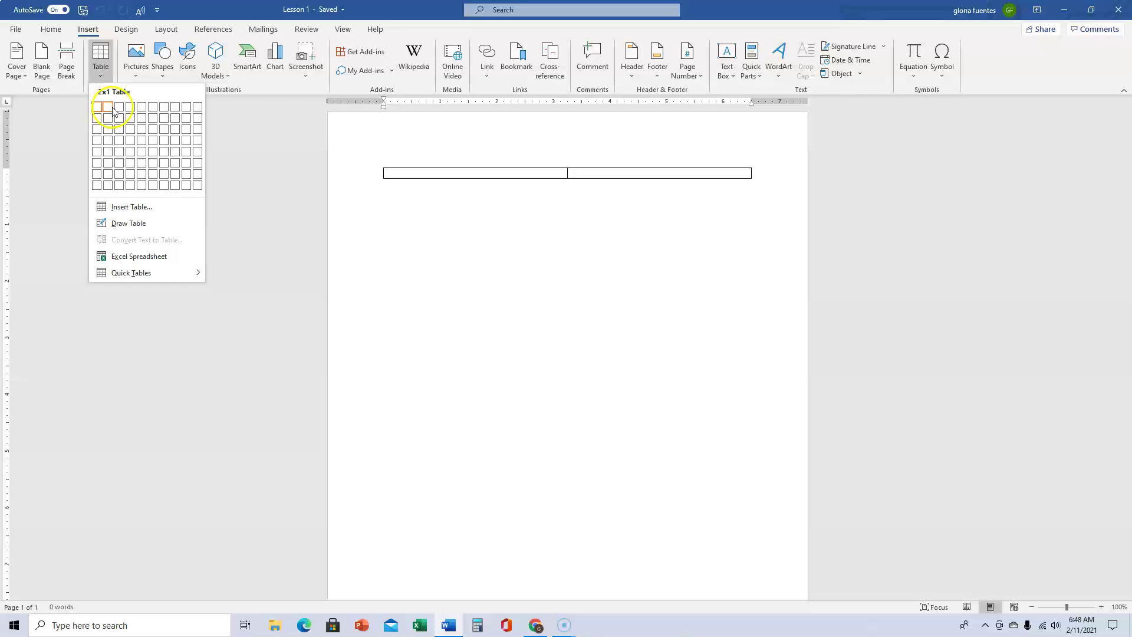
pyautogui.click(121, 130)
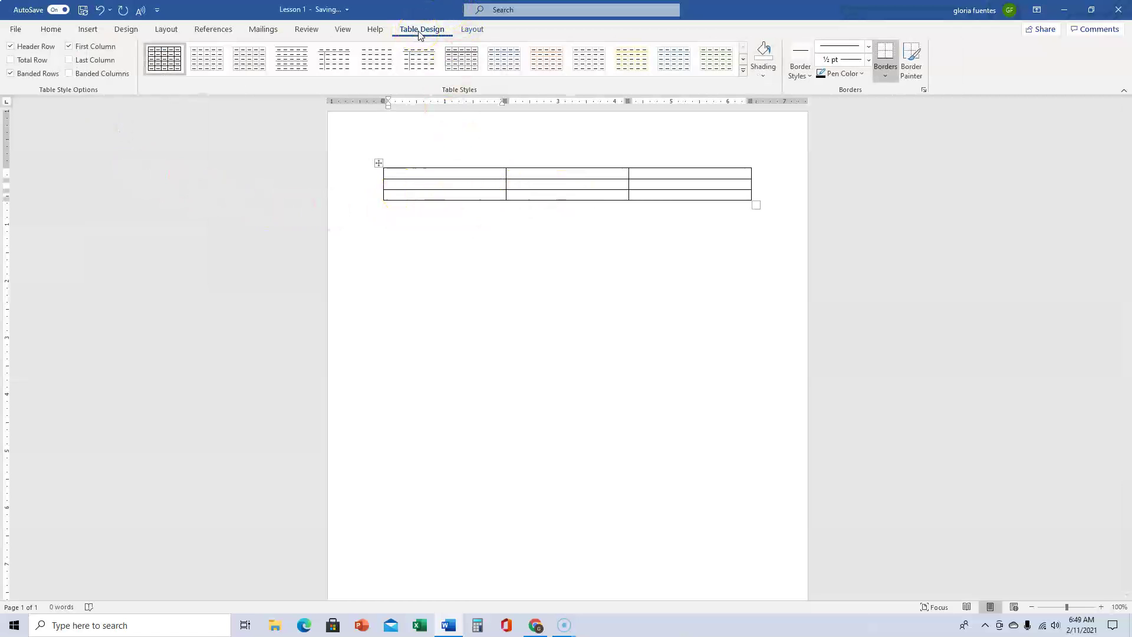
pyautogui.click(472, 29)
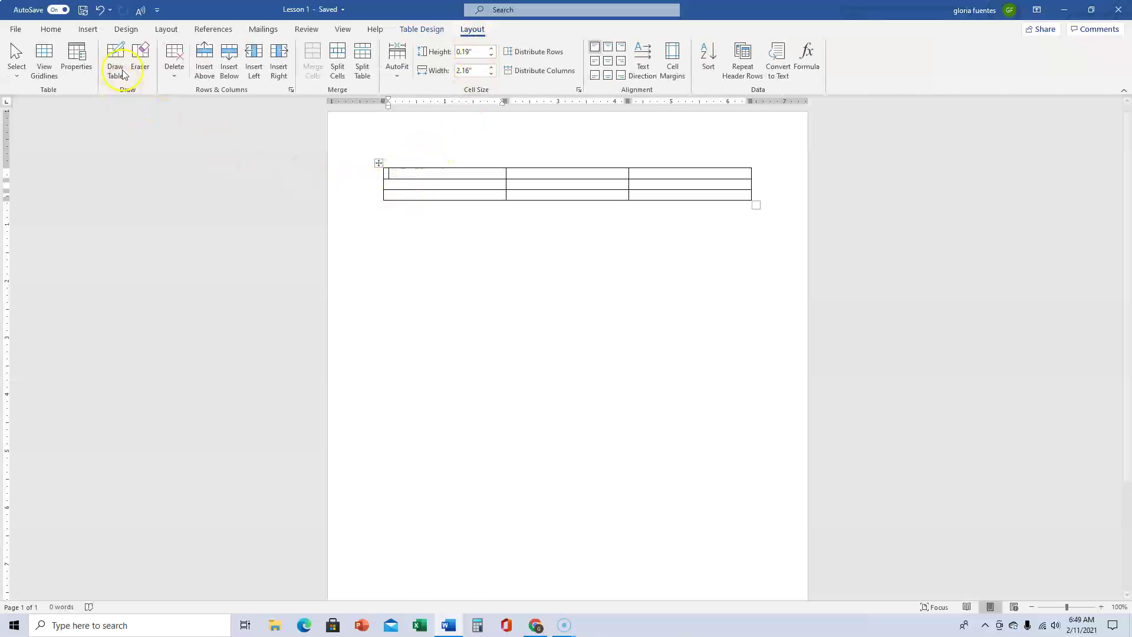
pyautogui.click(99, 10)
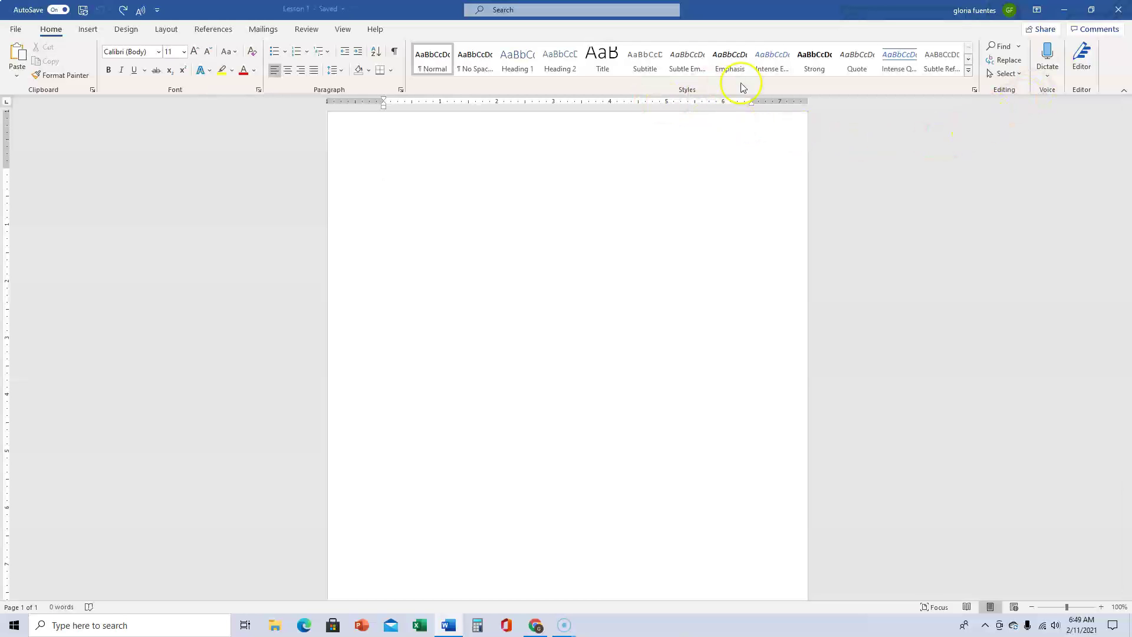
pyautogui.click(401, 91)
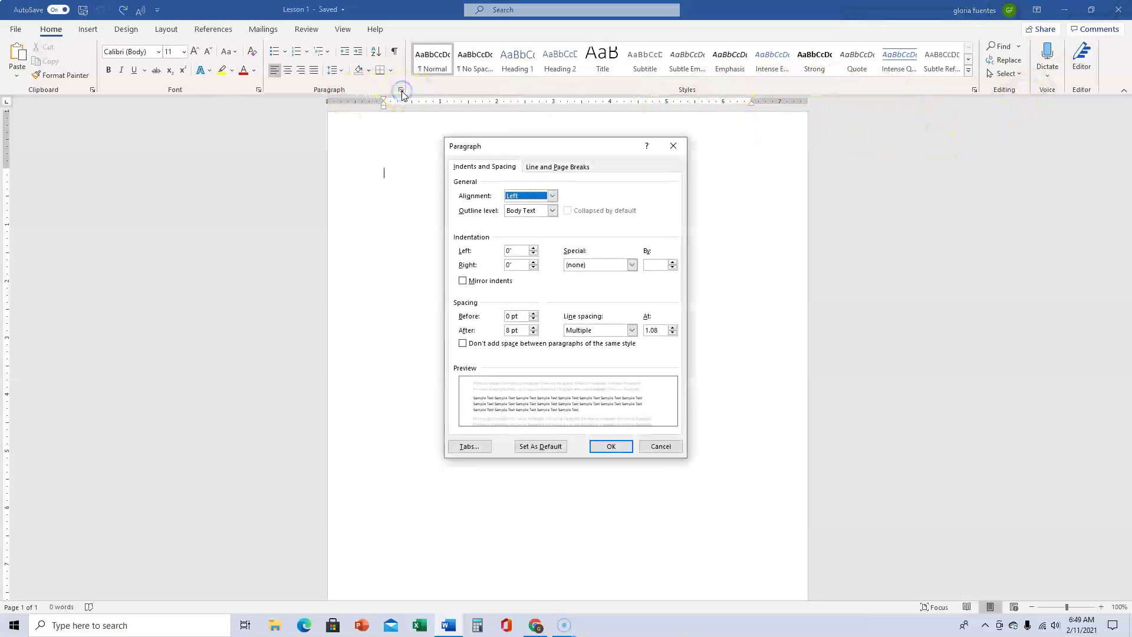
pyautogui.click(575, 167)
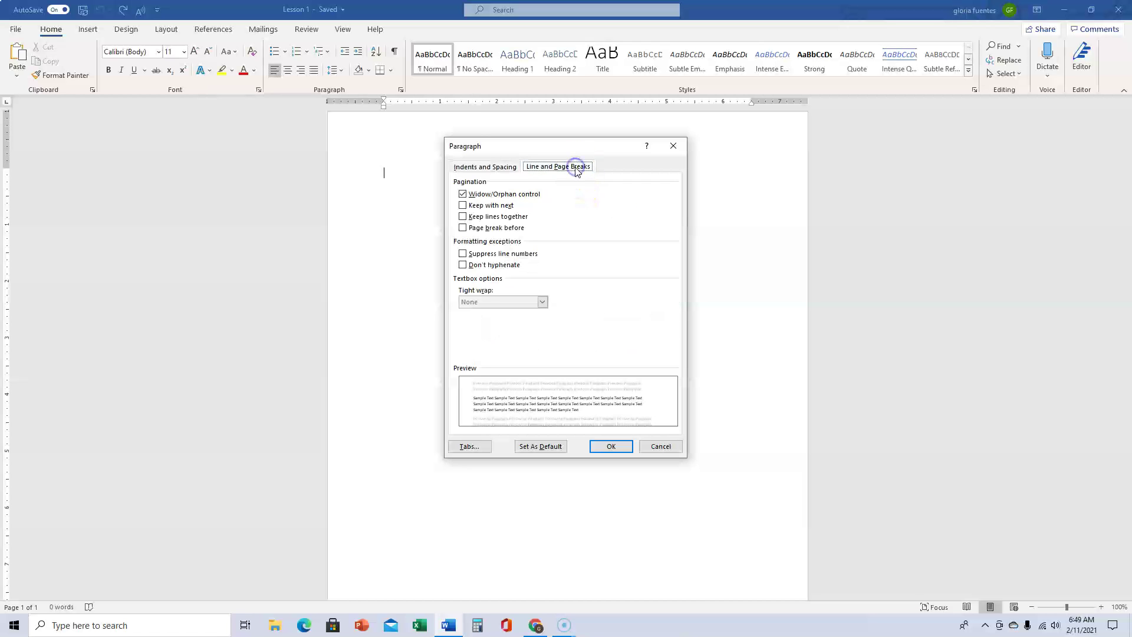
pyautogui.click(488, 168)
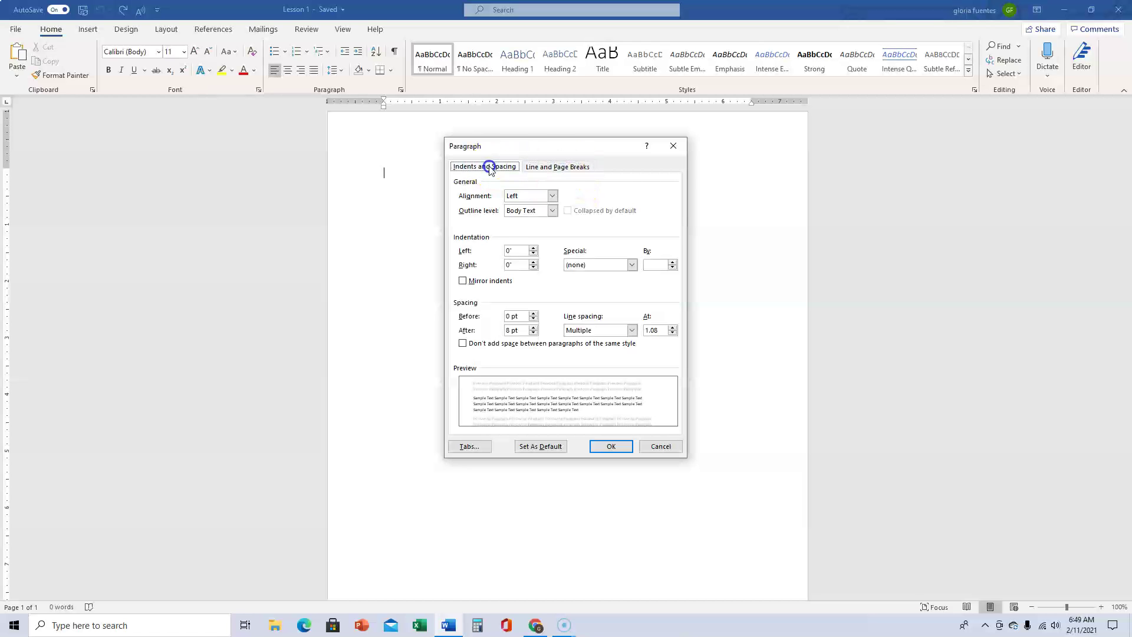
pyautogui.click(680, 147)
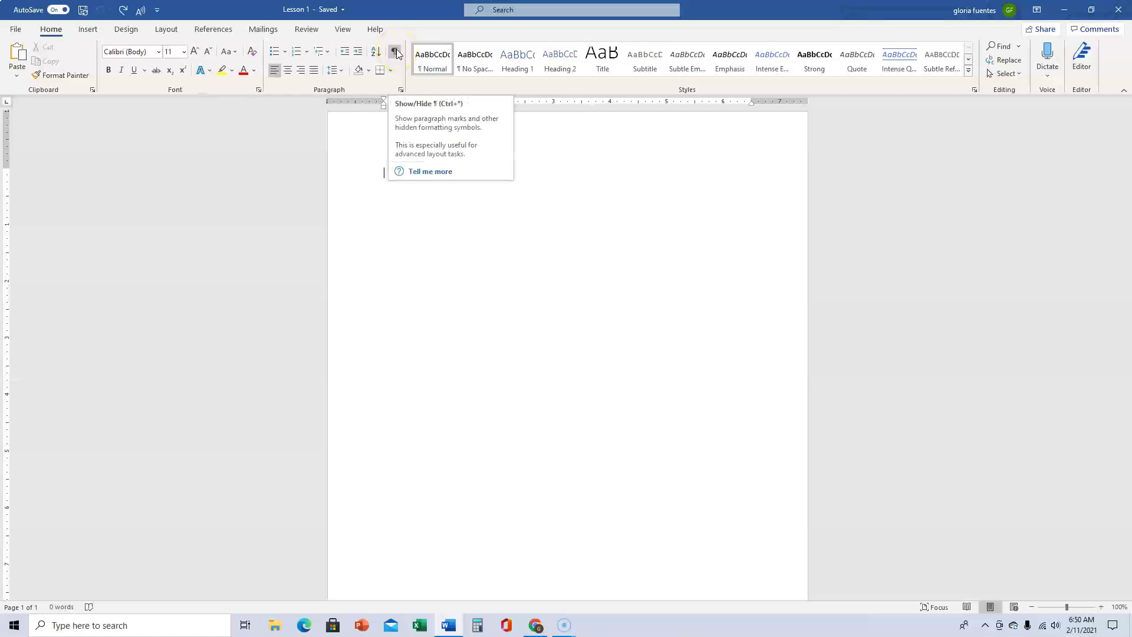
# Turn on Show/Hide ¶ marks, test a tab on the page, then delete it
pyautogui.click(395, 53)
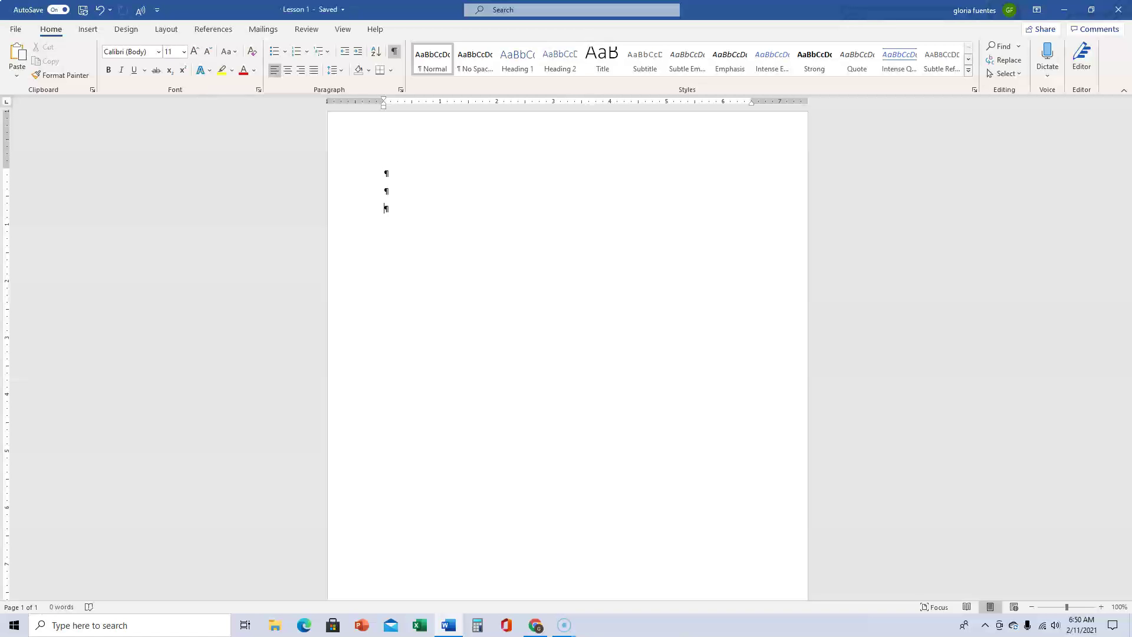
pyautogui.press('Tab')
pyautogui.press('Tab')
pyautogui.press('Tab')
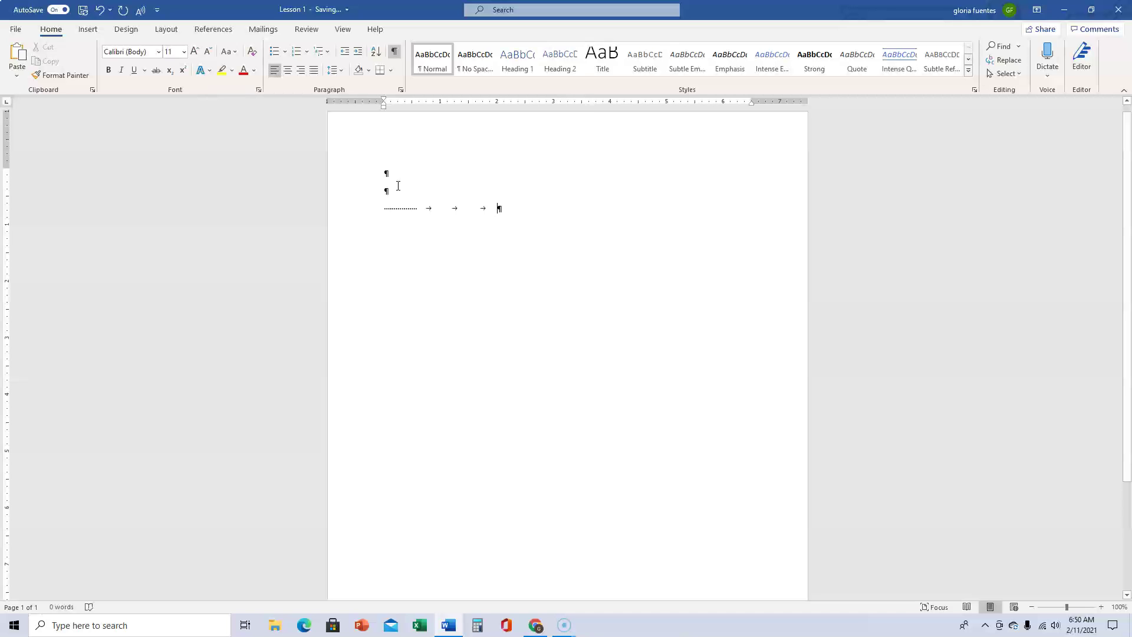
pyautogui.click(506, 206)
pyautogui.press('BackSpace')
pyautogui.press('BackSpace')
pyautogui.press('BackSpace')
pyautogui.press('BackSpace')
pyautogui.press('BackSpace')
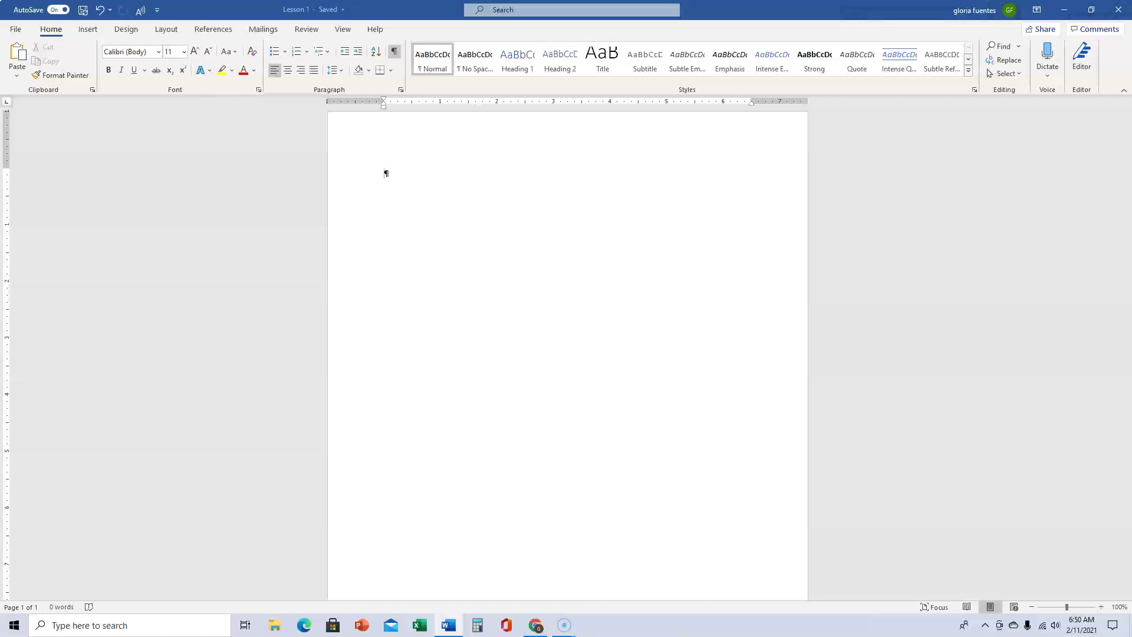
pyautogui.click(514, 232)
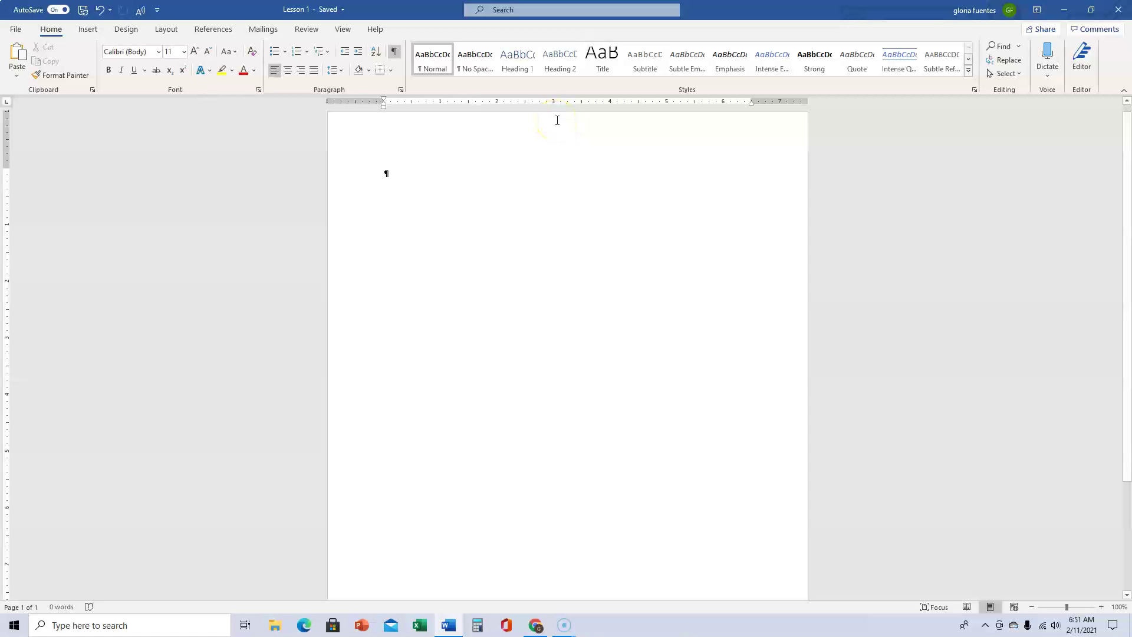
# Open the page header and type the author's full name into it
pyautogui.doubleClick(554, 125)
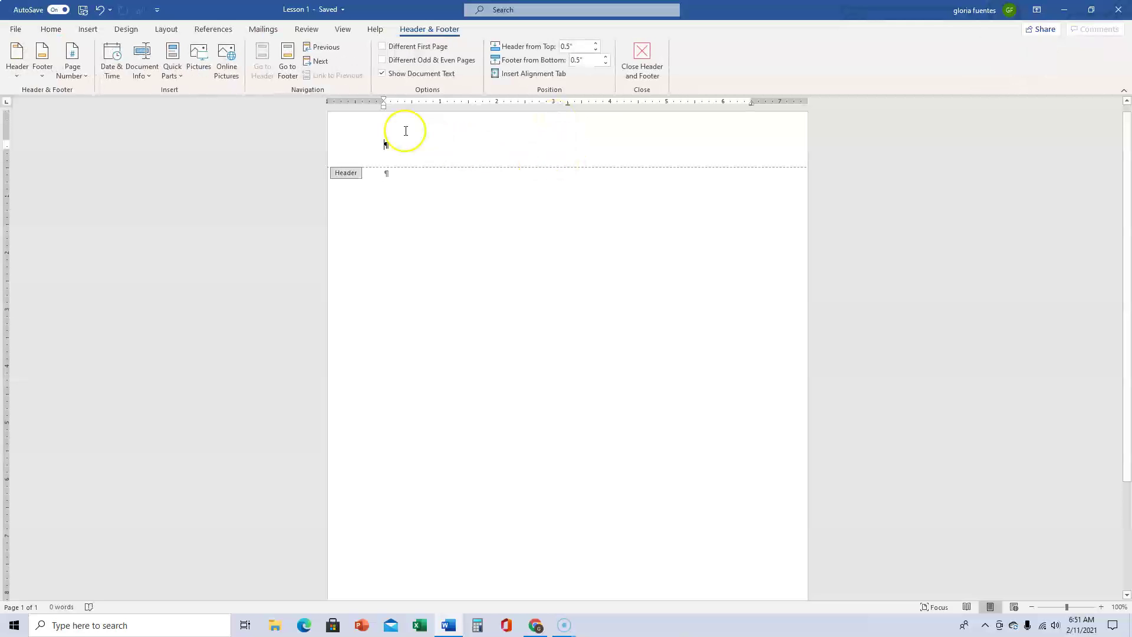
pyautogui.scroll(-5, 479, 155)
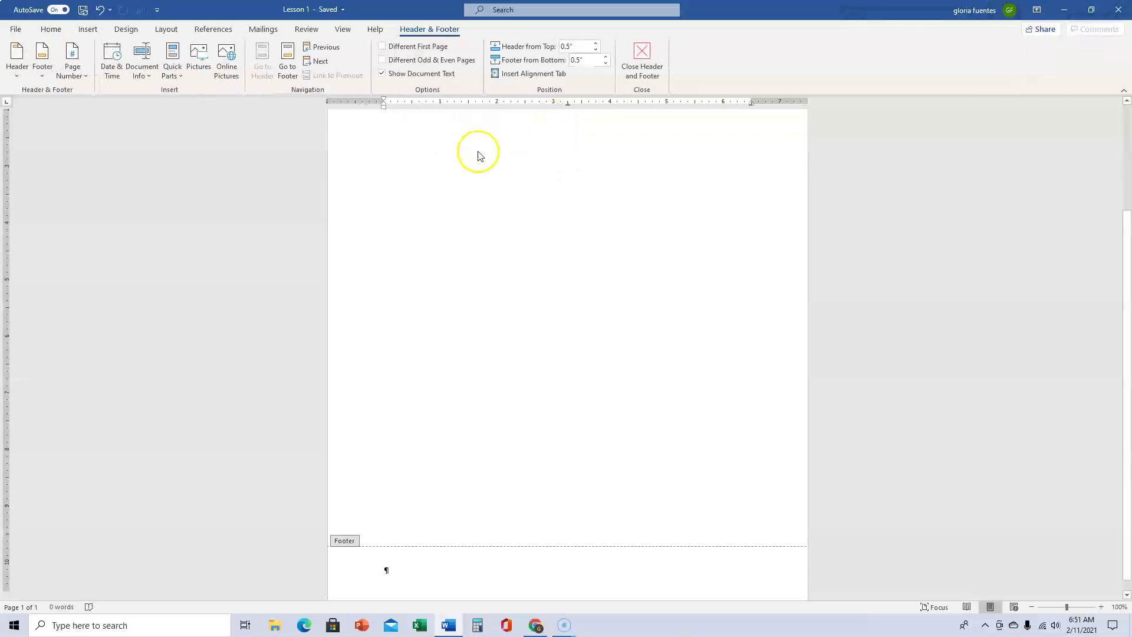
pyautogui.scroll(3, 477, 154)
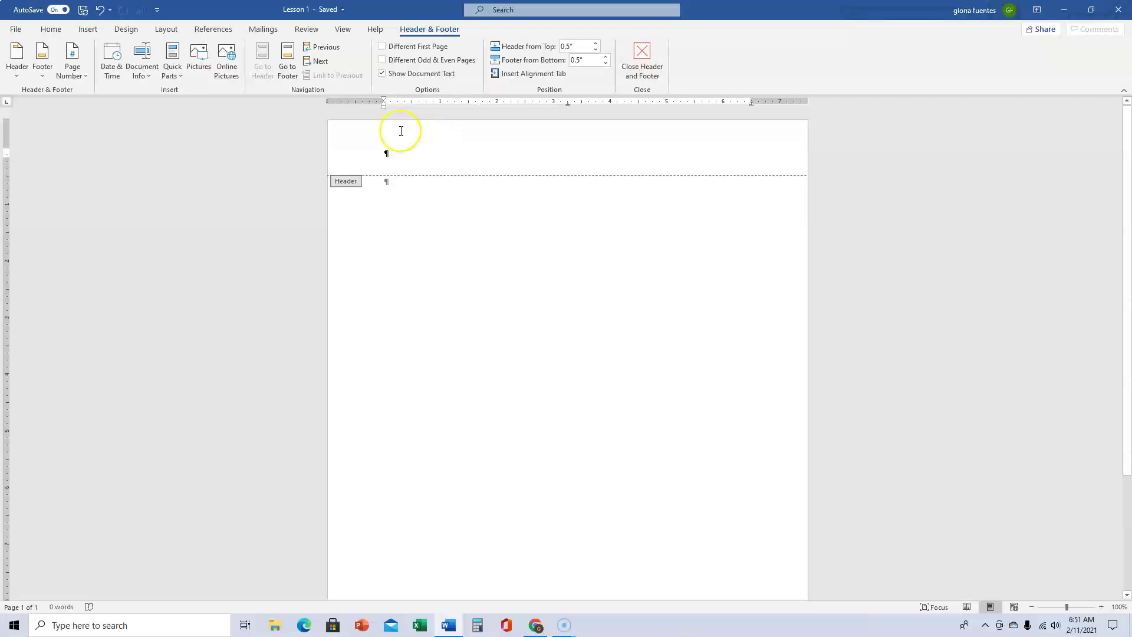
pyautogui.click(385, 152)
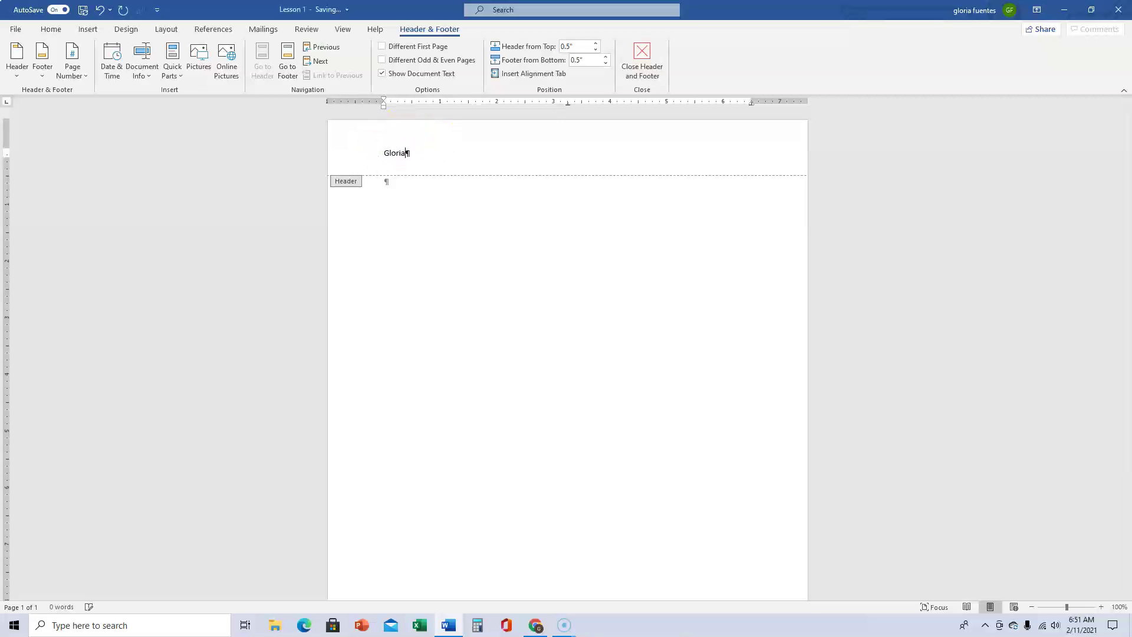
# Enter the AutoComplete date February 11, 2021 in the footer, then return to the body
pyautogui.click(289, 56)
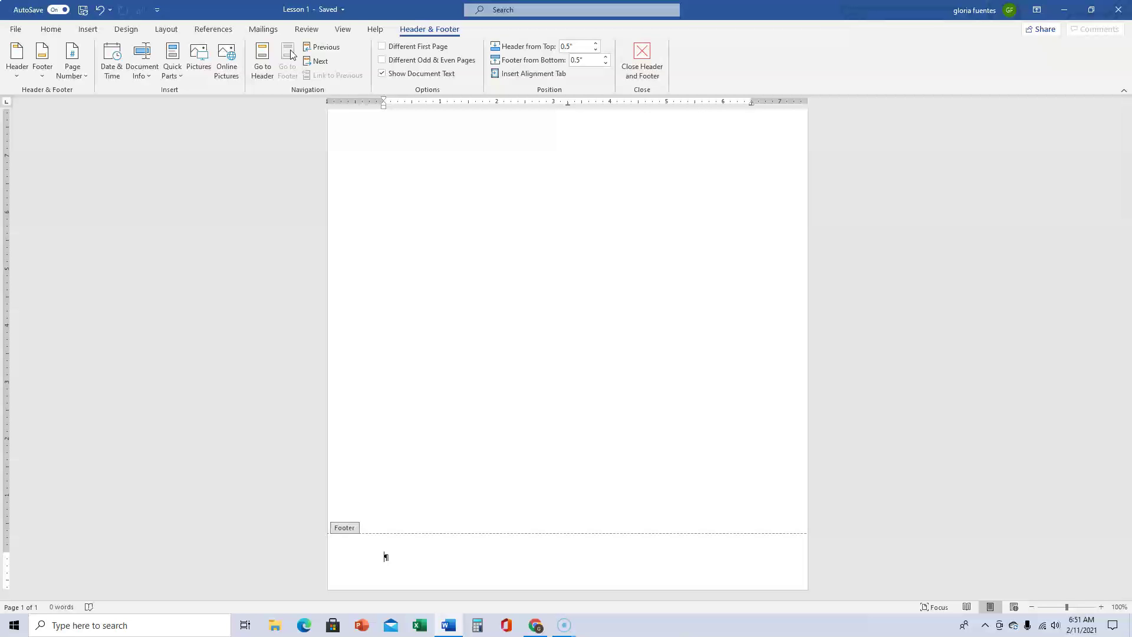
pyautogui.write('Febr')
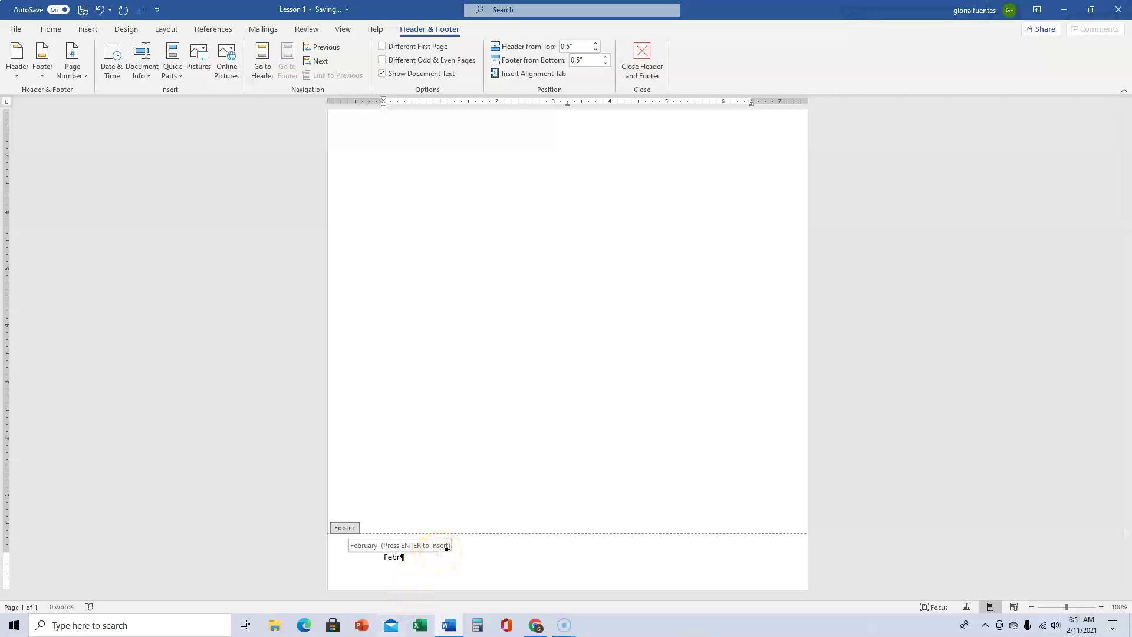
pyautogui.press('Return')
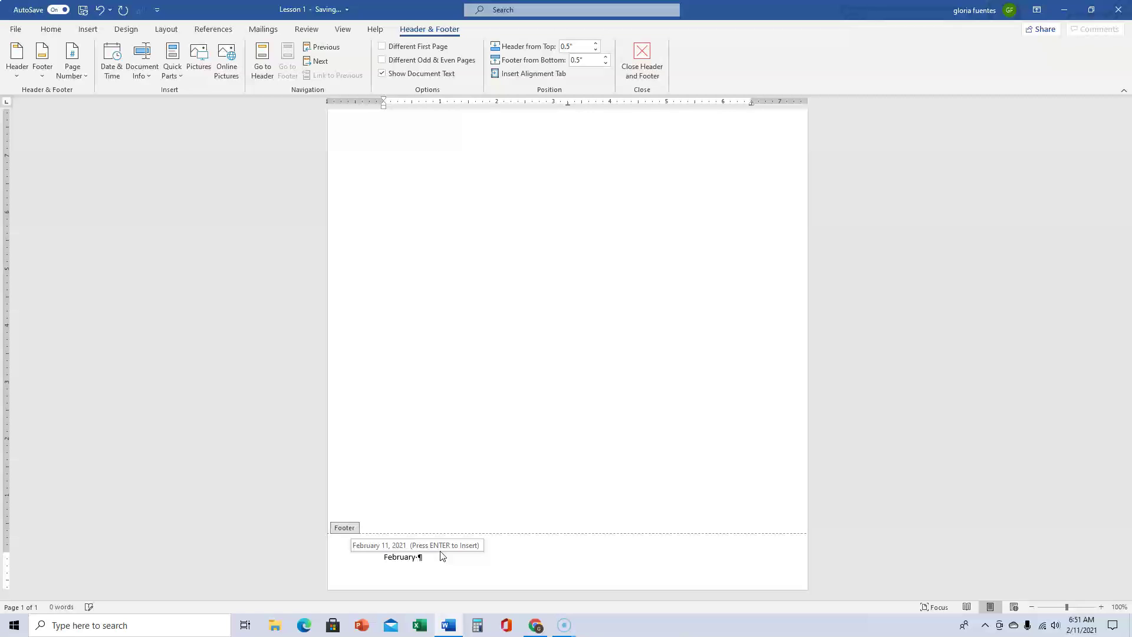
pyautogui.click(449, 554)
pyautogui.press('Return')
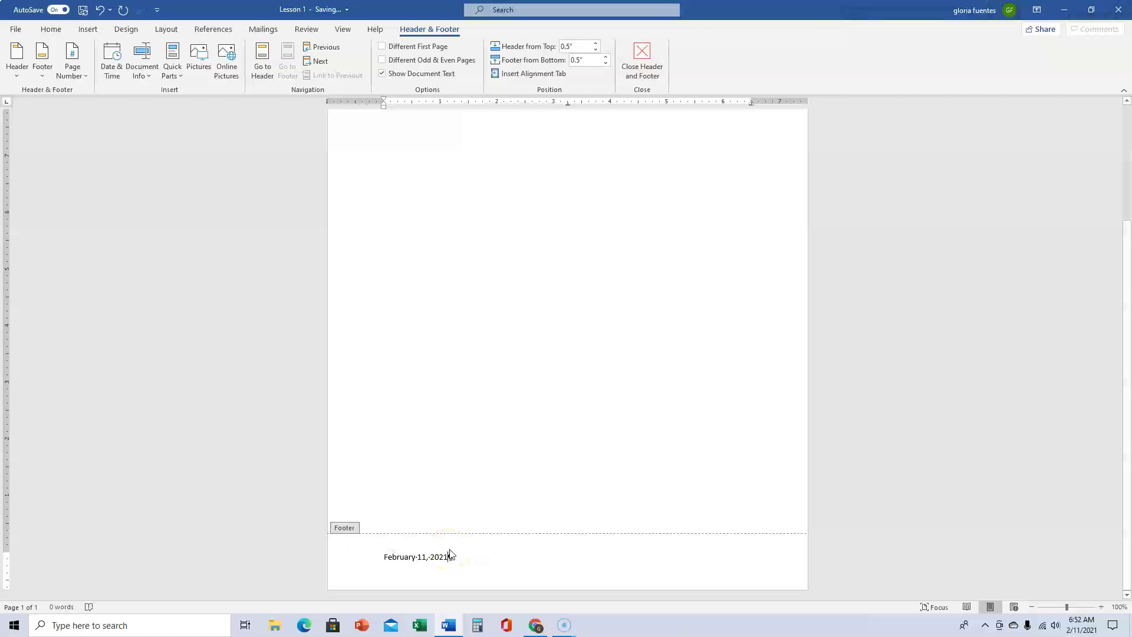
pyautogui.scroll(3, 449, 555)
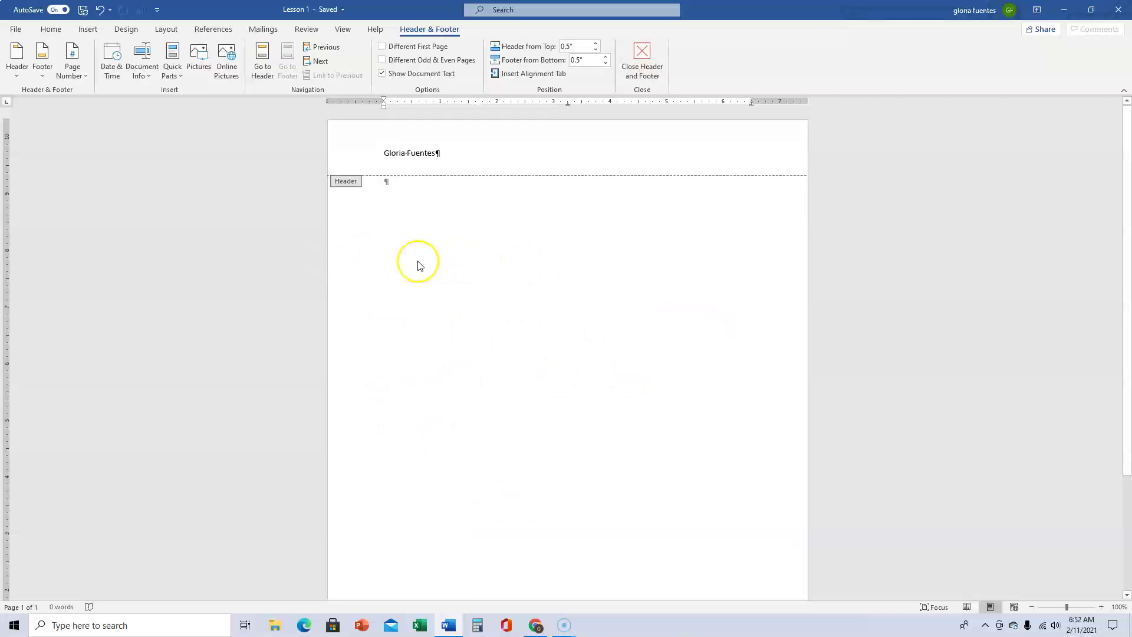
pyautogui.doubleClick(418, 263)
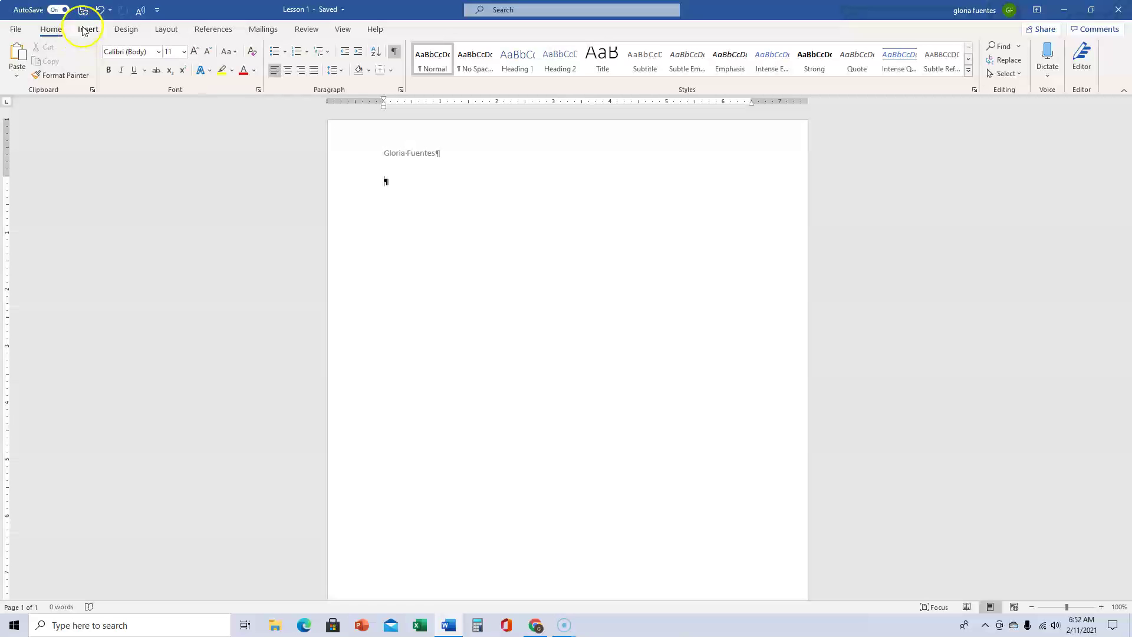
# Split the document window into two panes and put the caret in the body
pyautogui.click(343, 29)
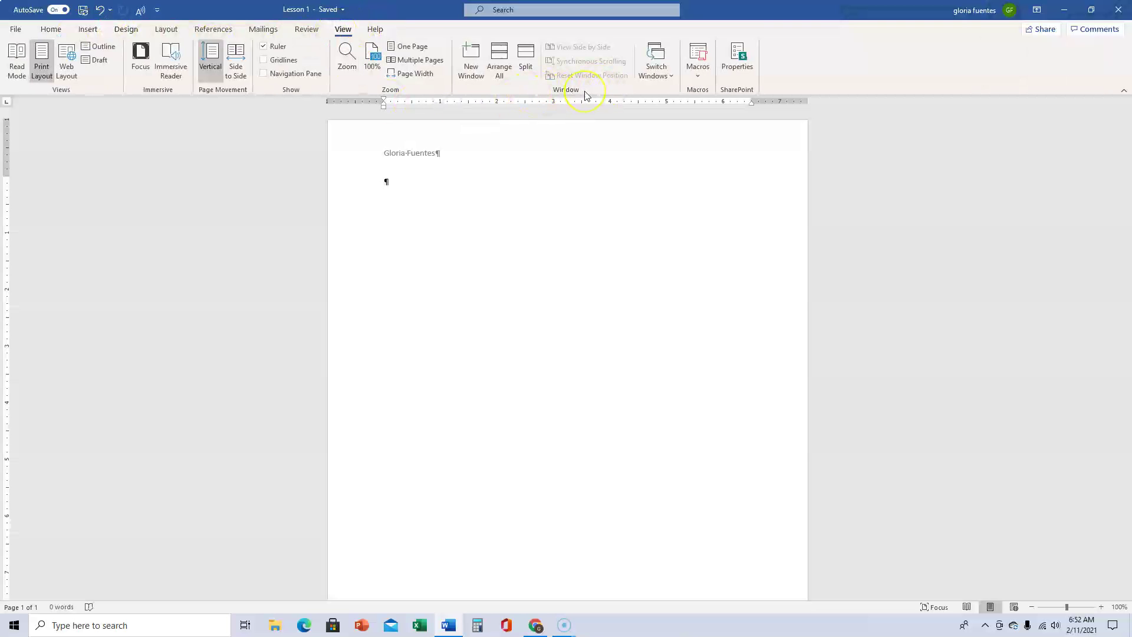
pyautogui.click(524, 51)
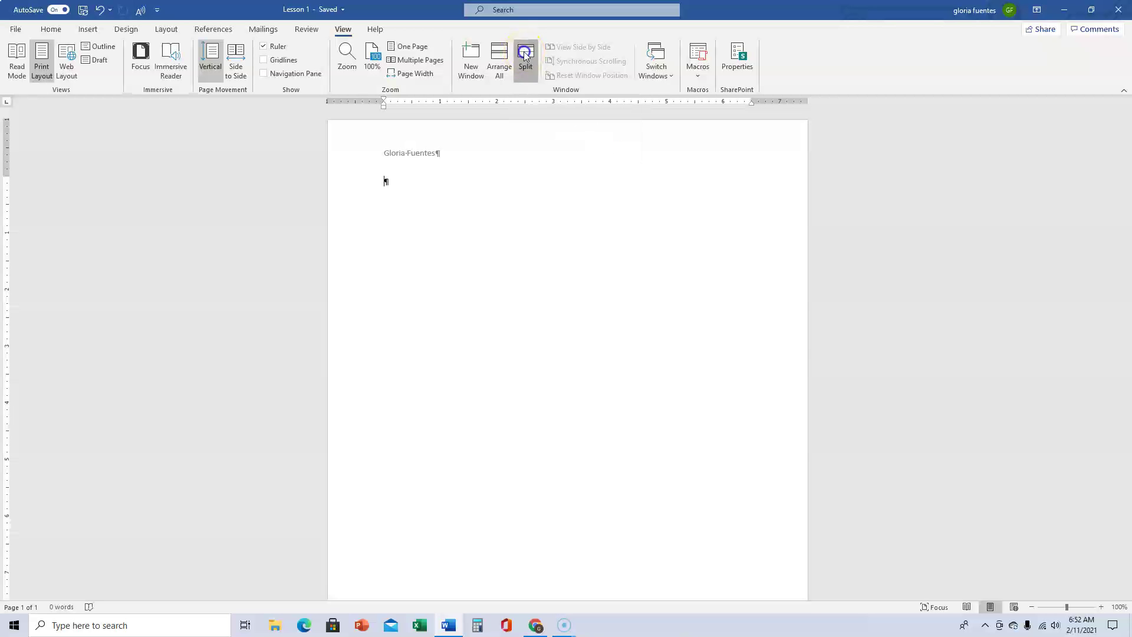
pyautogui.click(387, 180)
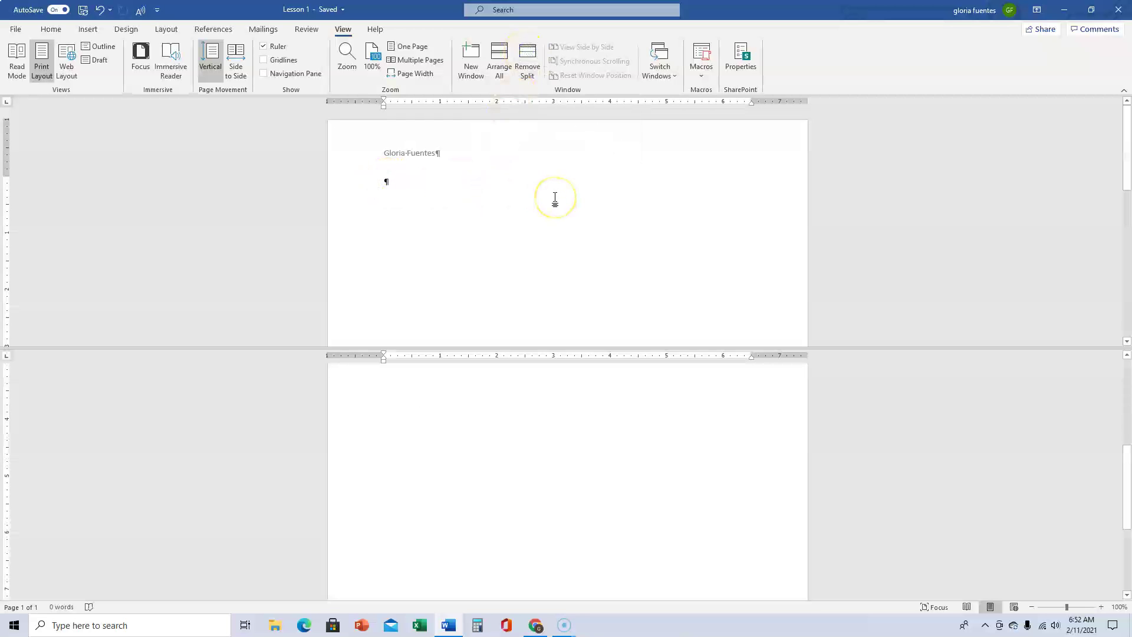
# Type 'Beginners Word Class', 'Lesson 1' and an e-mail address on separate lines, then select them
pyautogui.write('Beginn')
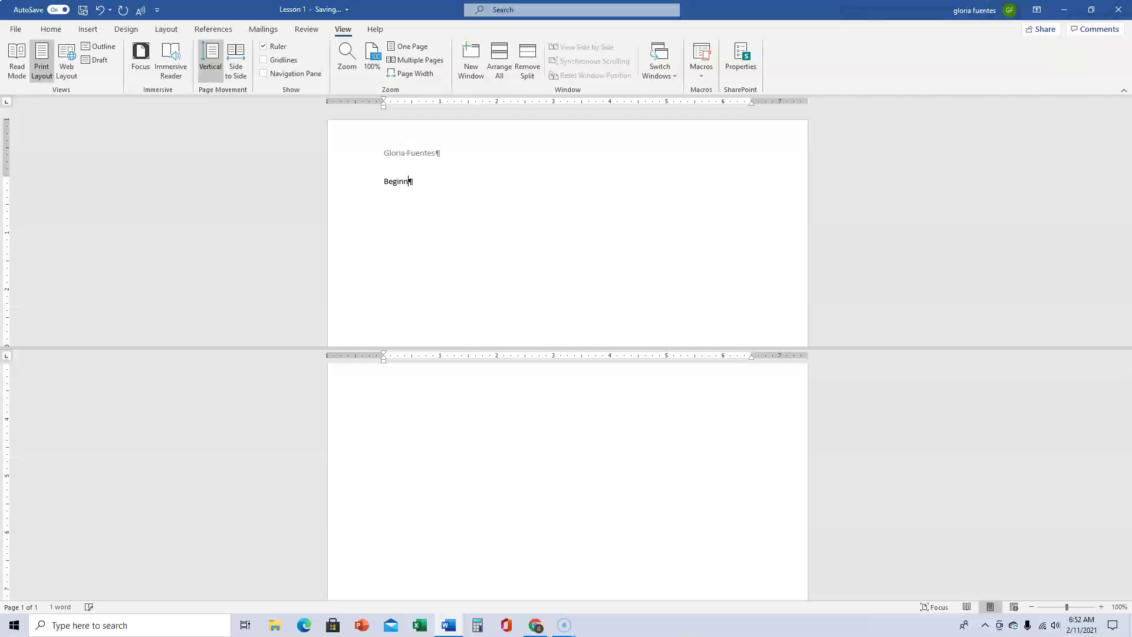
pyautogui.write('ers Word Class')
pyautogui.press('Return')
pyautogui.write('Less')
pyautogui.write('on 1')
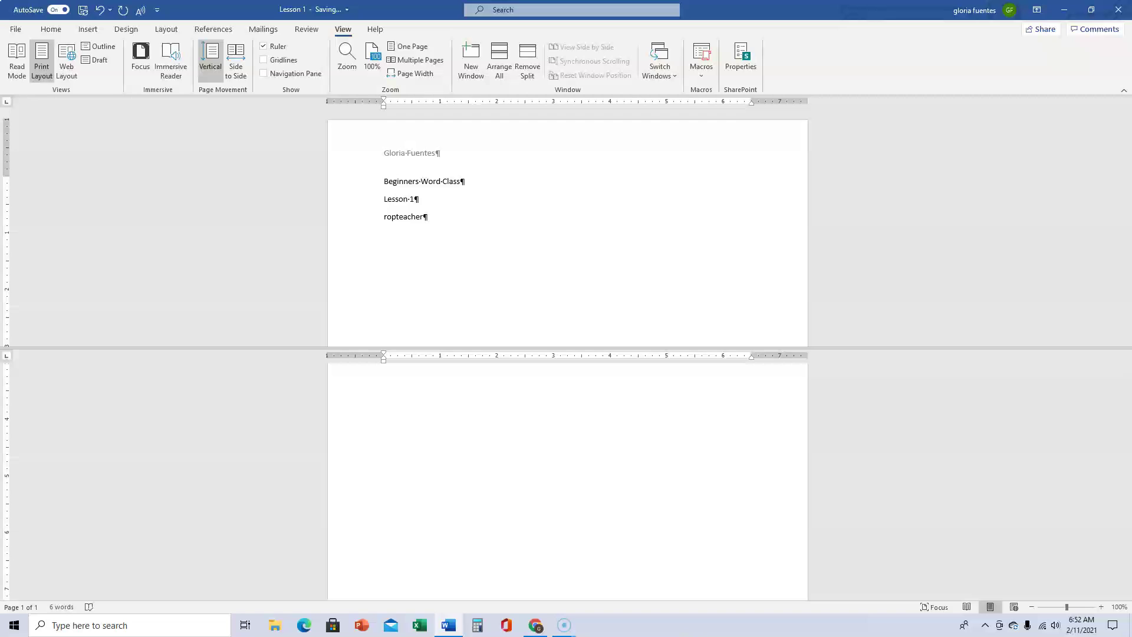
pyautogui.press('Return')
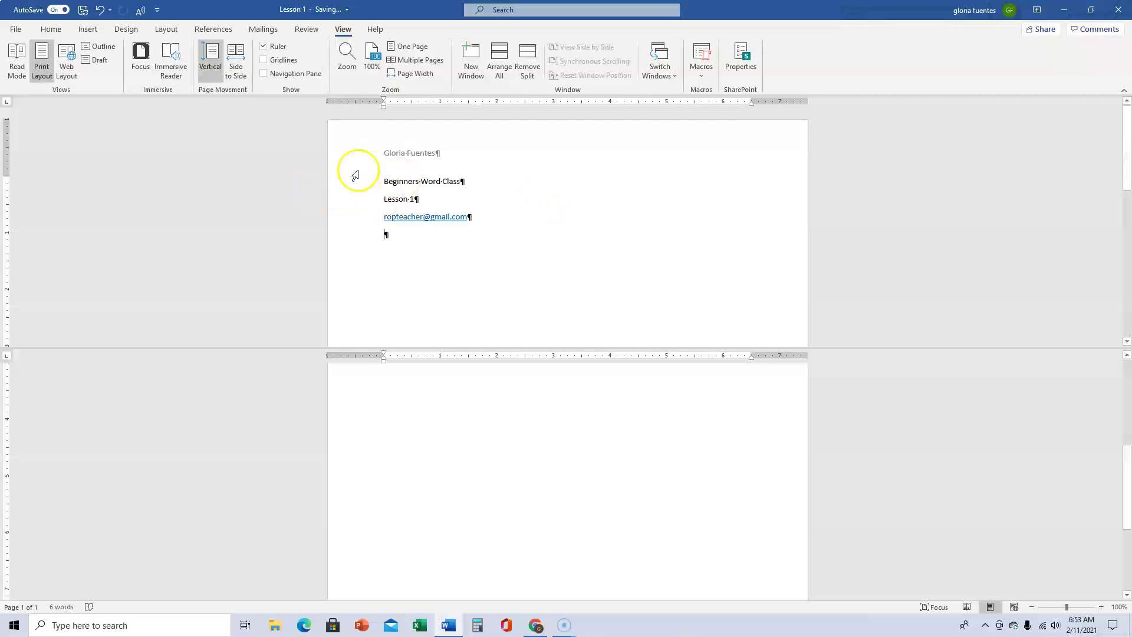
pyautogui.moveTo(381, 183); pyautogui.dragTo(485, 217)
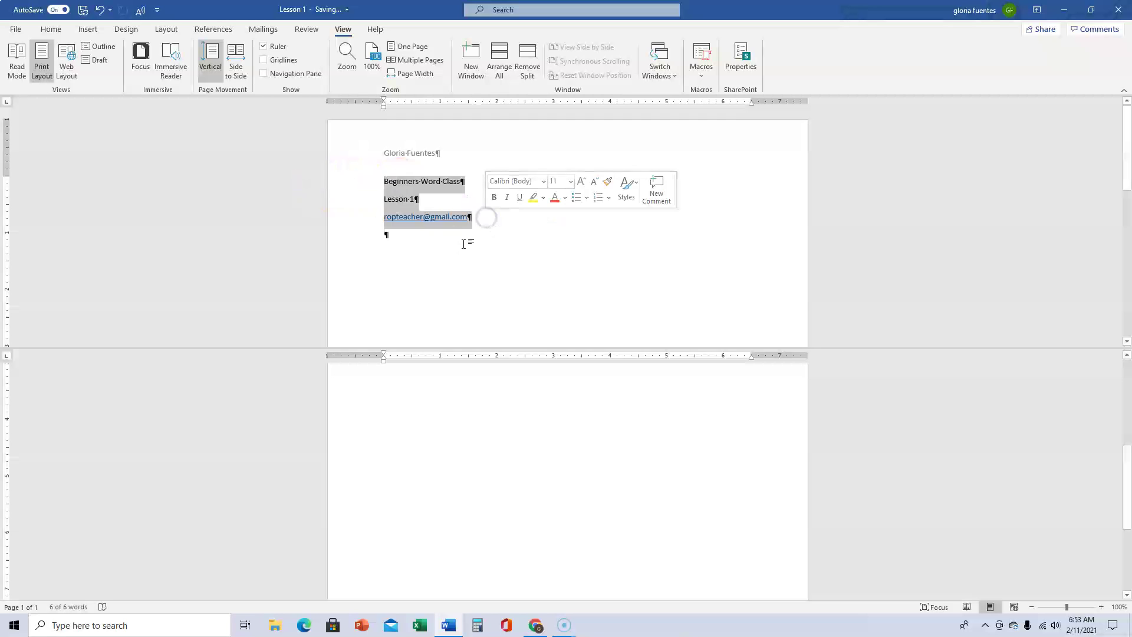
# Apply the Home tab's No Spacing style to the three selected body lines
pyautogui.click(53, 30)
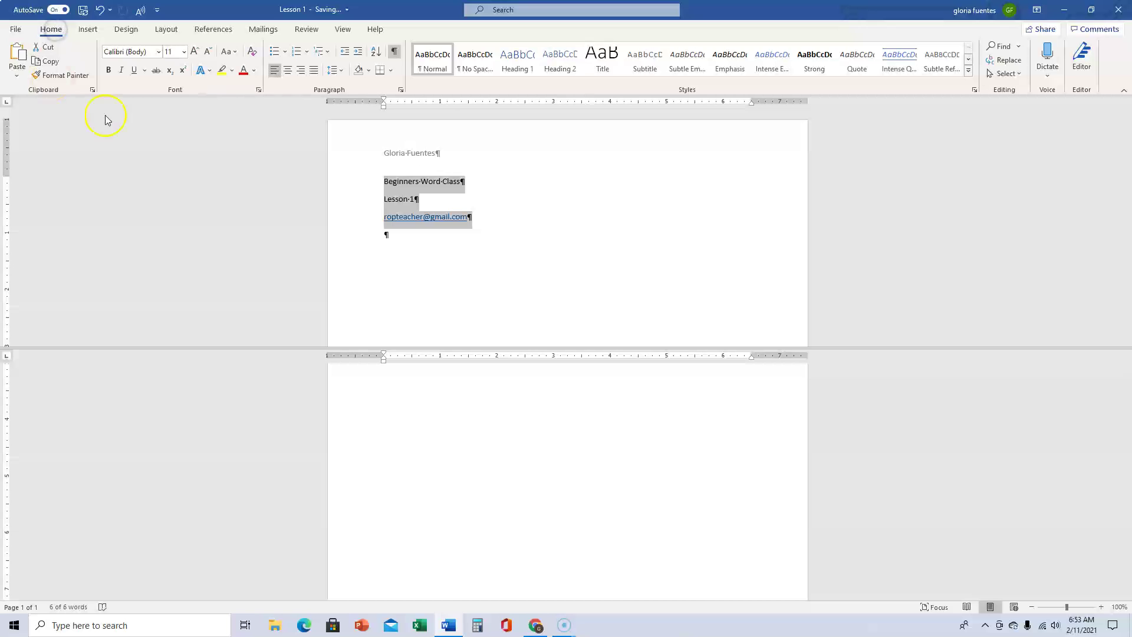
pyautogui.click(477, 63)
pyautogui.click(467, 283)
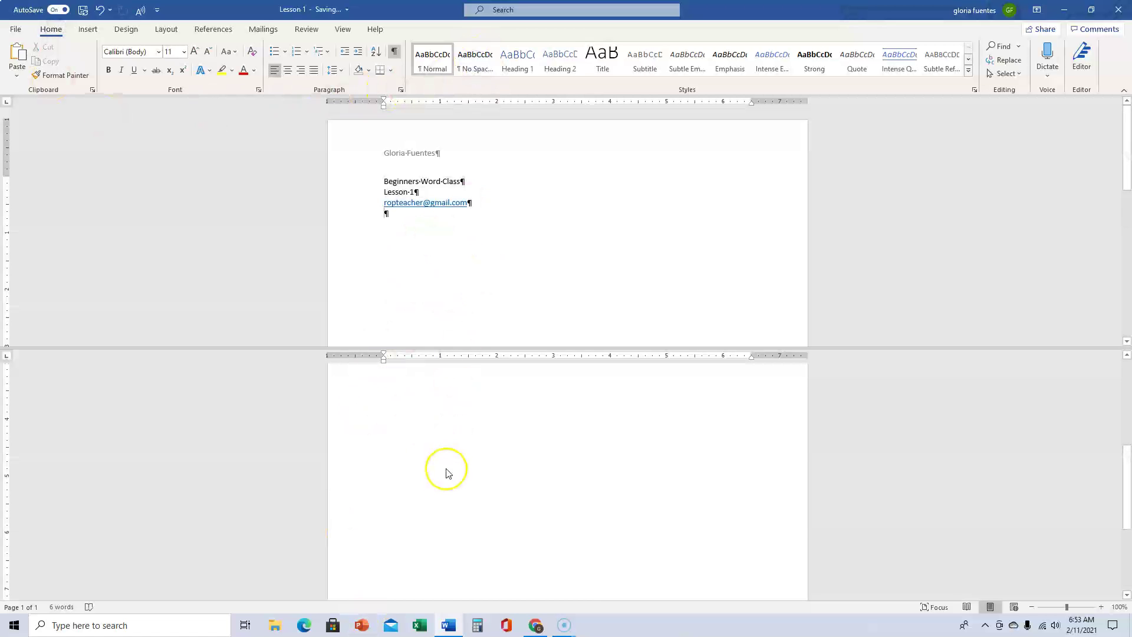
pyautogui.scroll(5, 447, 467)
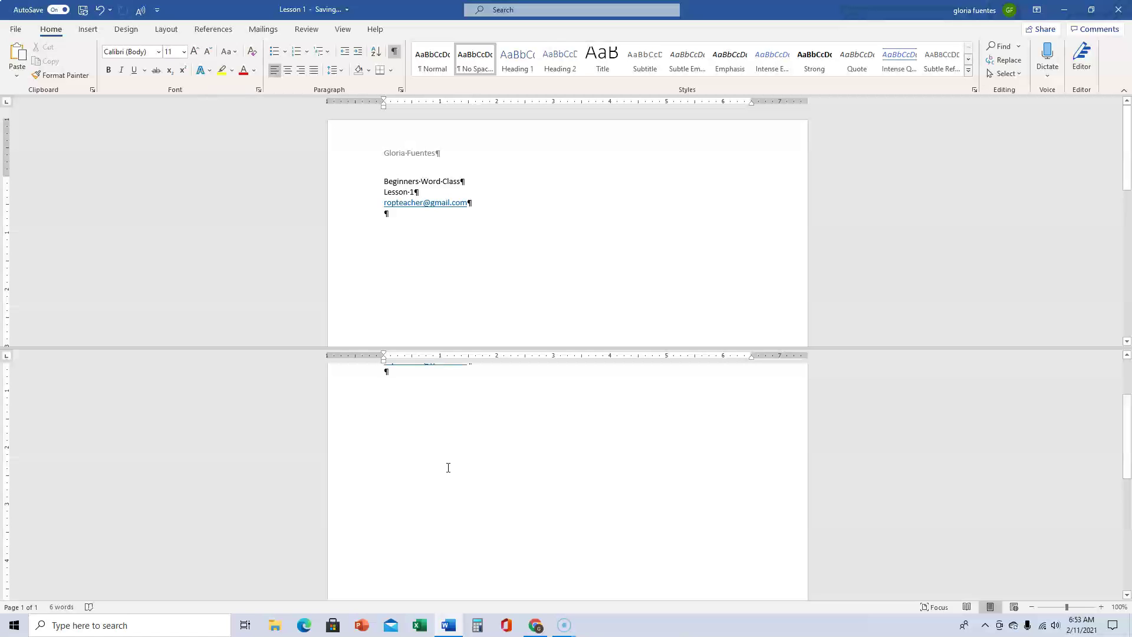
pyautogui.scroll(1, 448, 467)
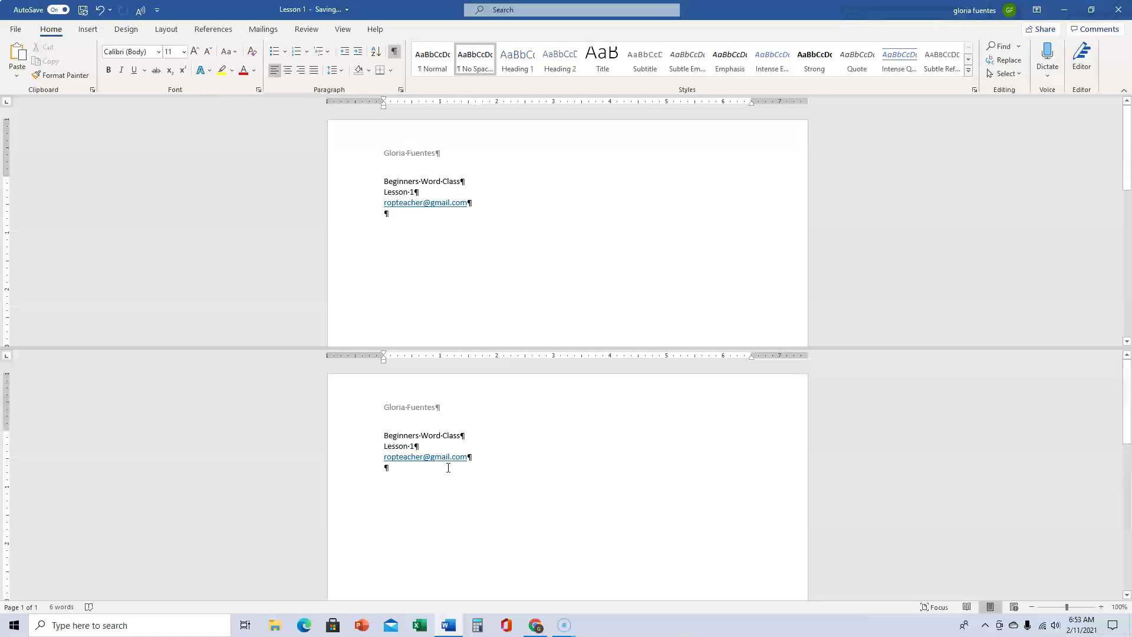
pyautogui.scroll(-5, 455, 476)
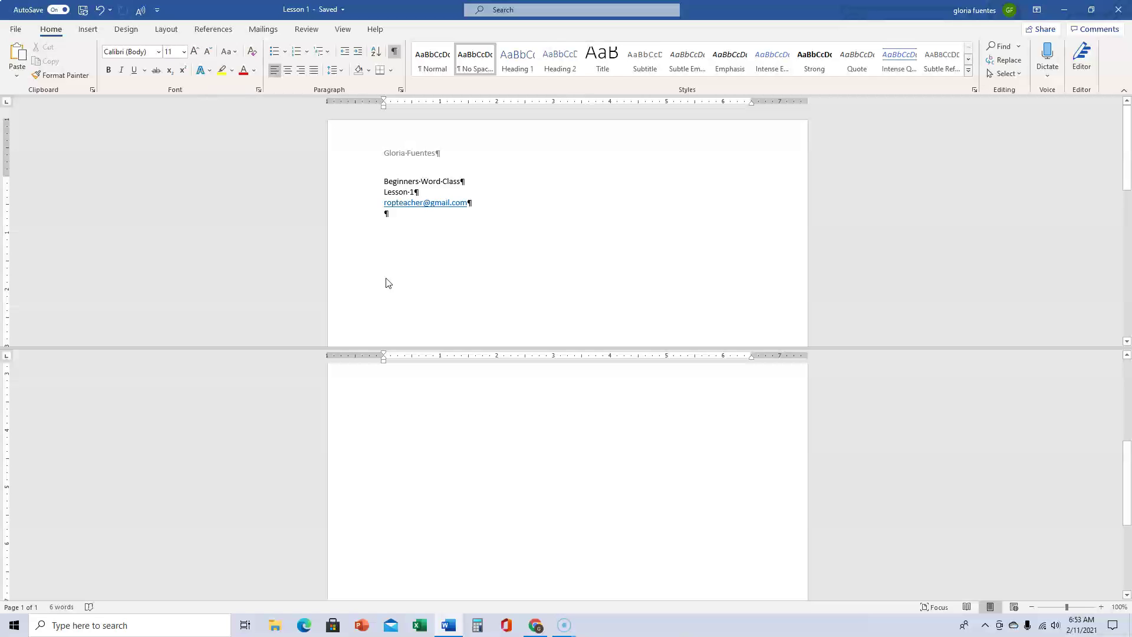
pyautogui.click(382, 412)
# Scroll through both split panes, then use View > Remove Split to restore one pane
pyautogui.scroll(-3, 383, 413)
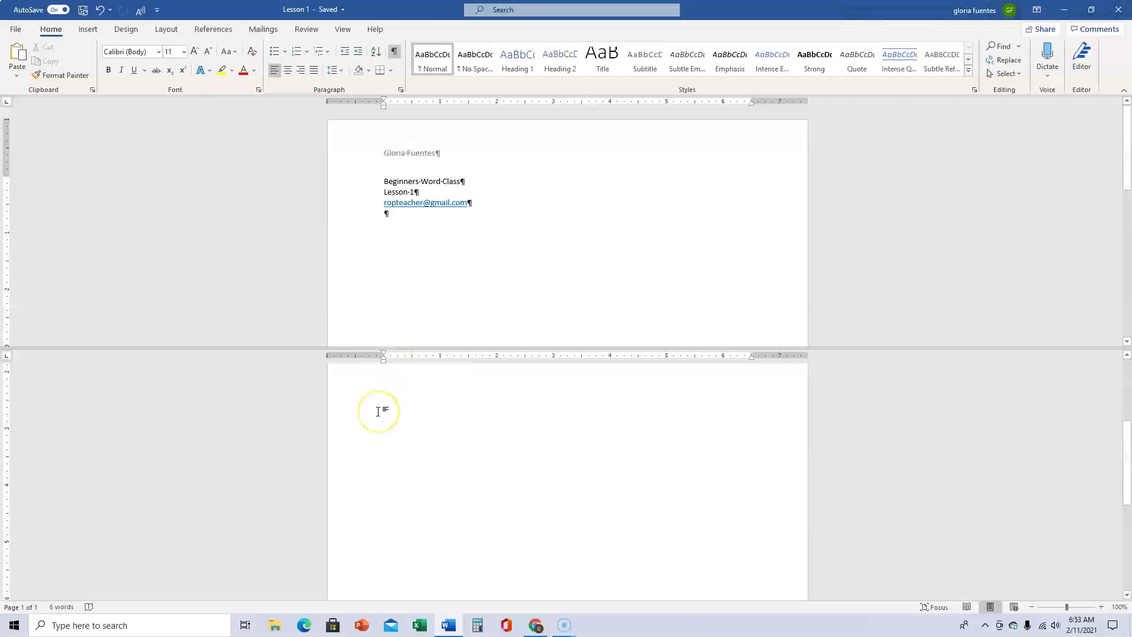
pyautogui.scroll(-2, 377, 411)
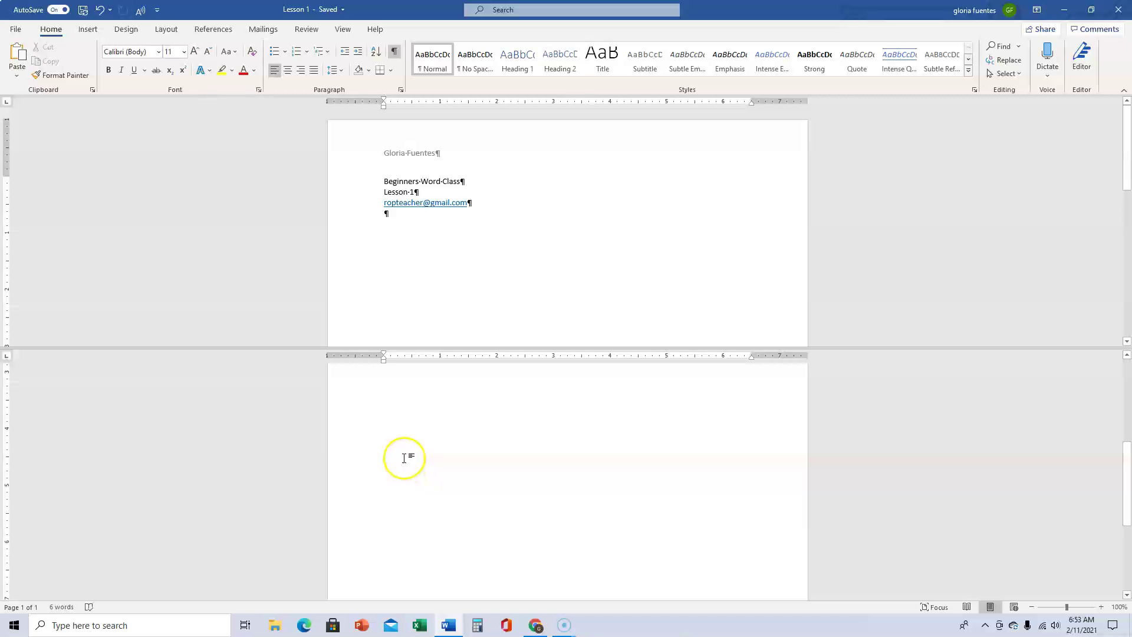
pyautogui.click(412, 254)
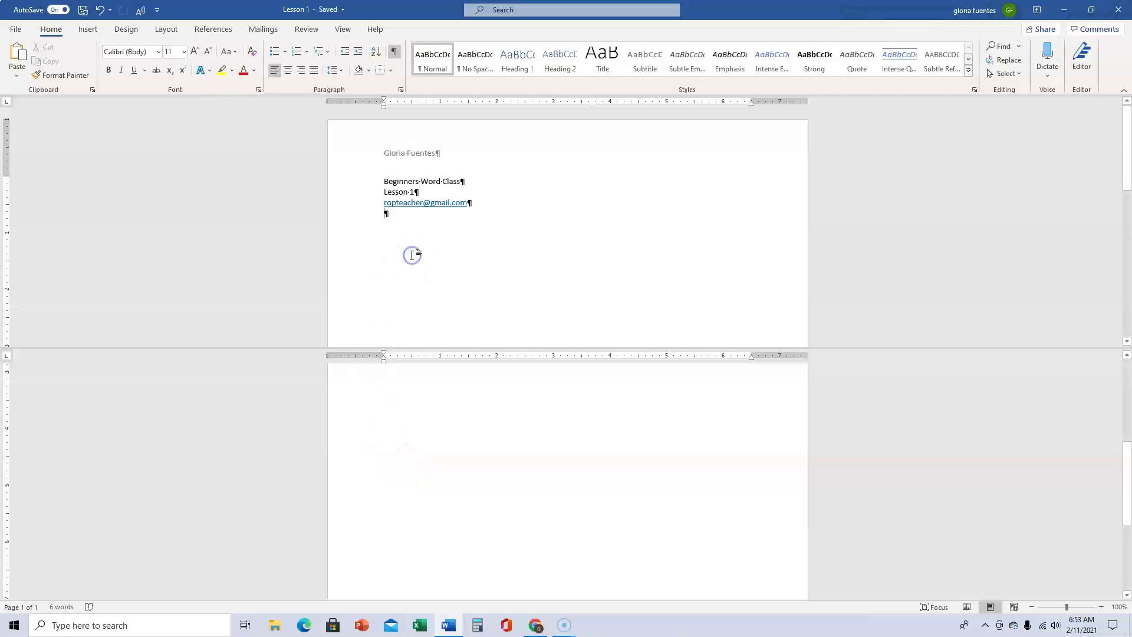
pyautogui.scroll(-3, 424, 271)
pyautogui.scroll(2, 424, 271)
pyautogui.scroll(-3, 422, 274)
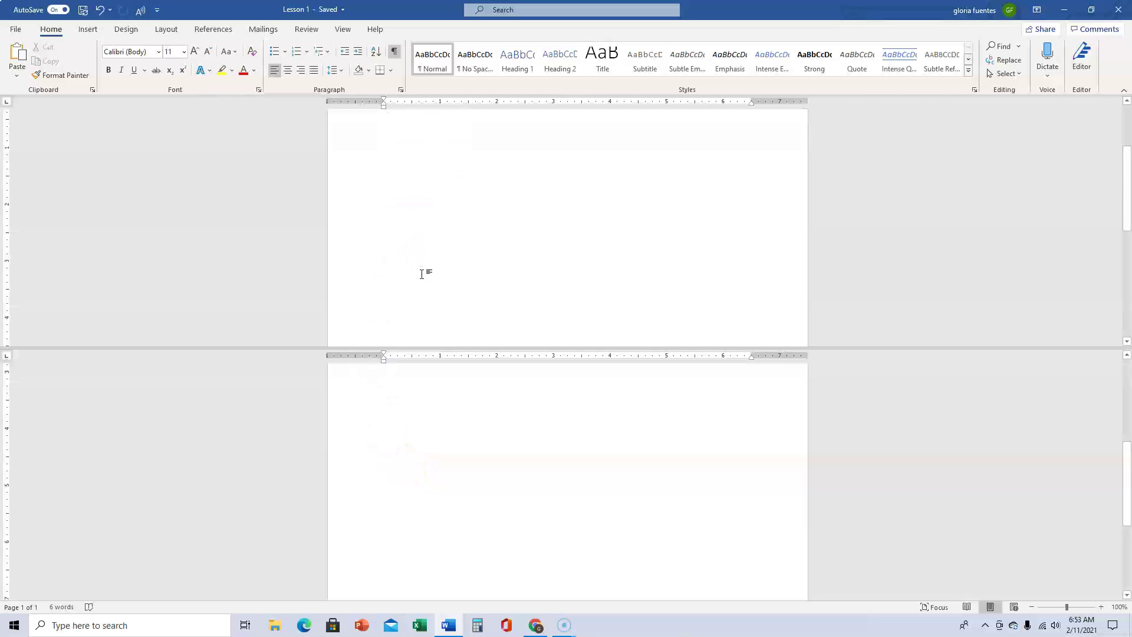
pyautogui.scroll(3, 422, 274)
pyautogui.scroll(-3, 423, 271)
pyautogui.scroll(-2, 415, 265)
pyautogui.scroll(5, 417, 263)
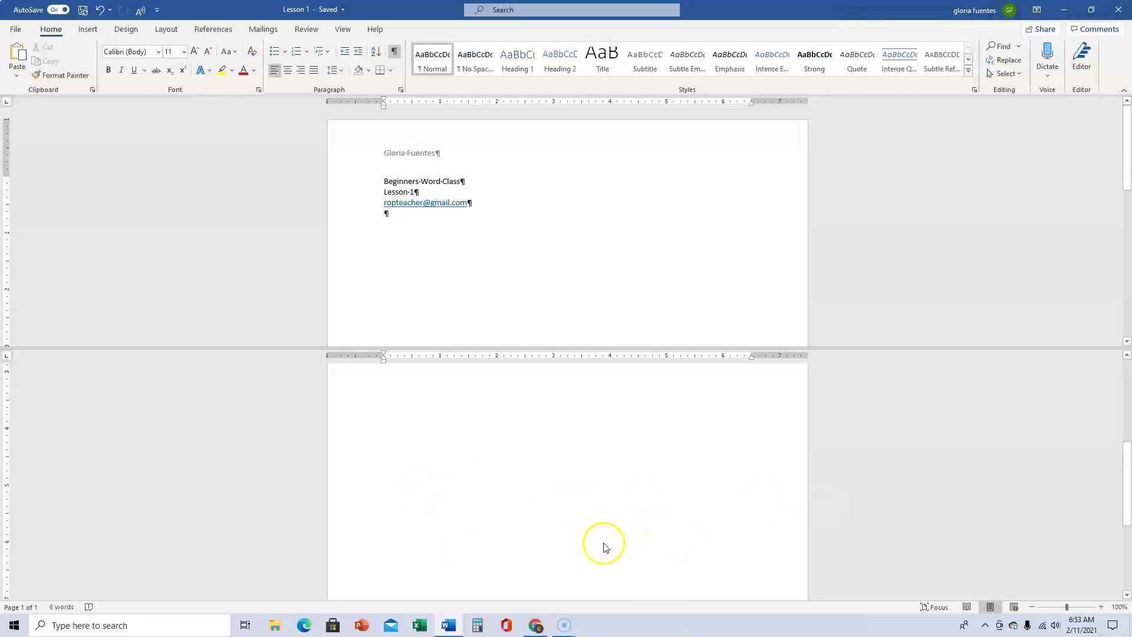
pyautogui.click(348, 29)
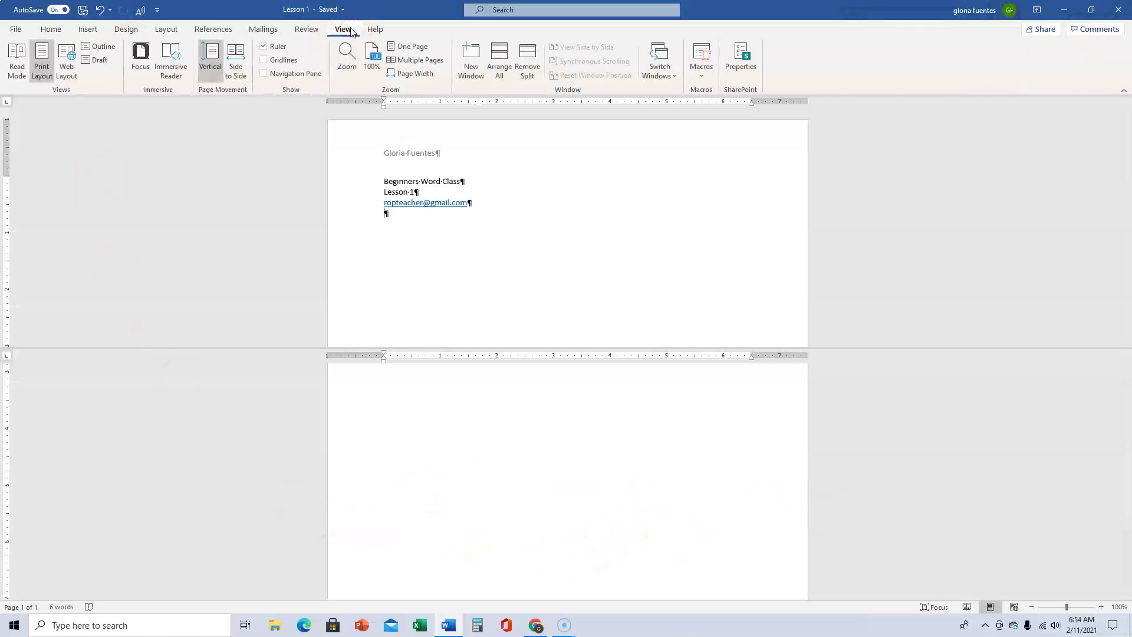
pyautogui.click(527, 56)
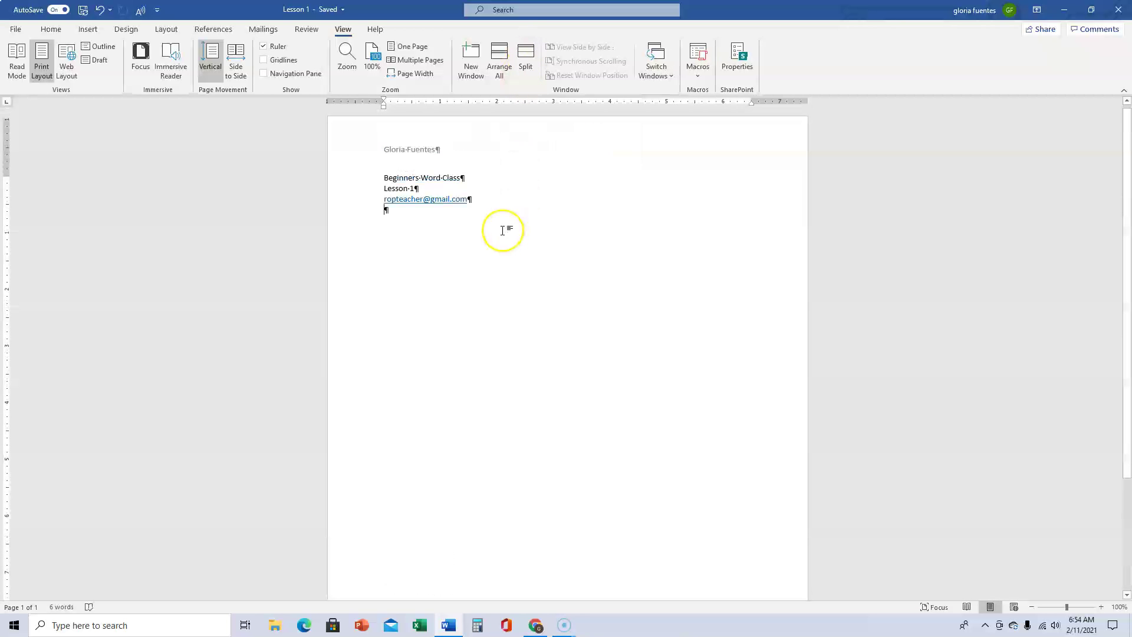